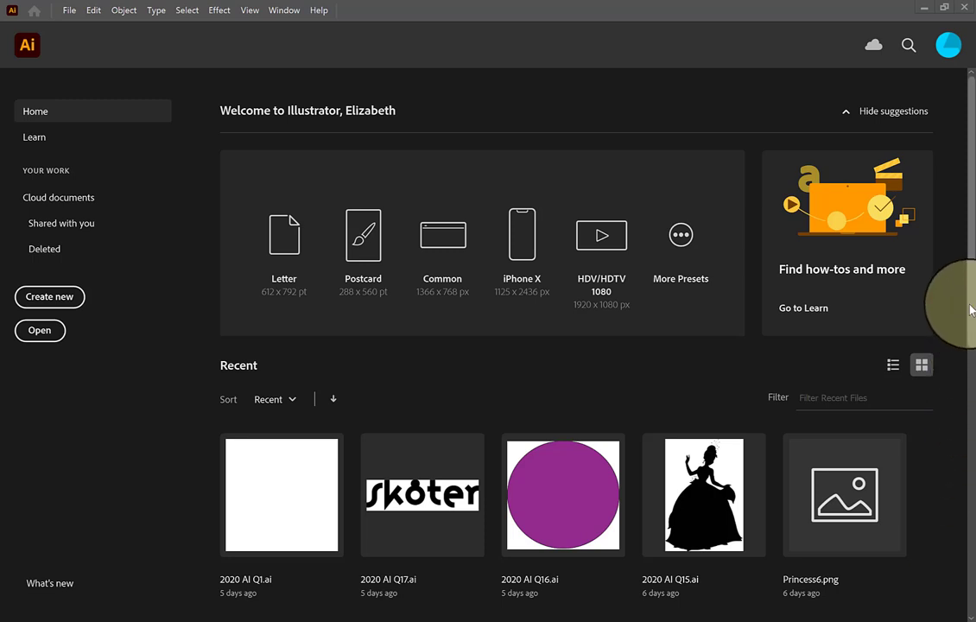
mouse_move(971, 355)
mouse_down()
mouse_move(971, 458)
mouse_move(971, 370)
mouse_up()
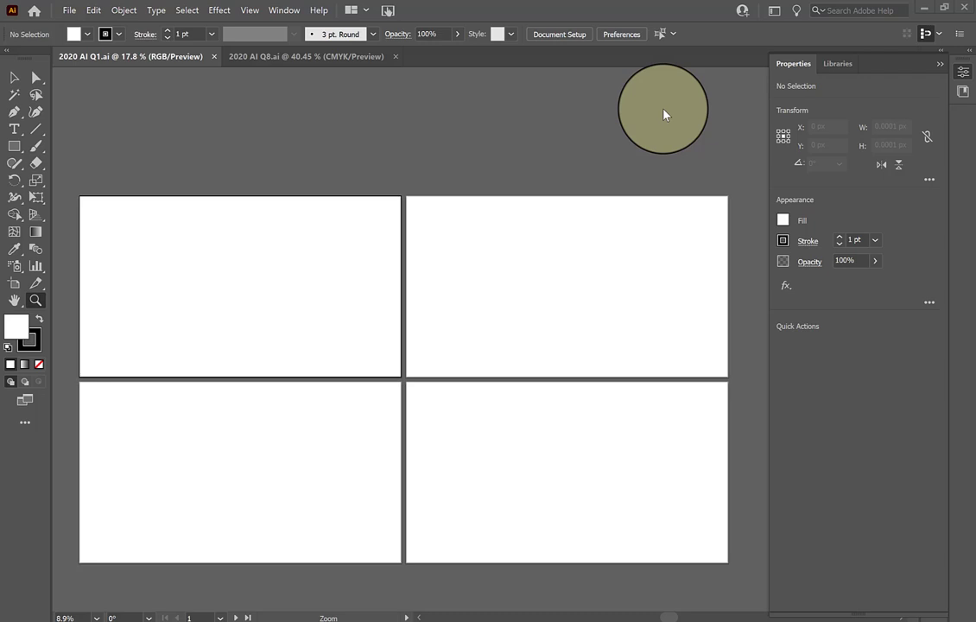
Step: Collapse the document properties and display the list of artboards in 2020 AI Q1.ai
click(24, 79)
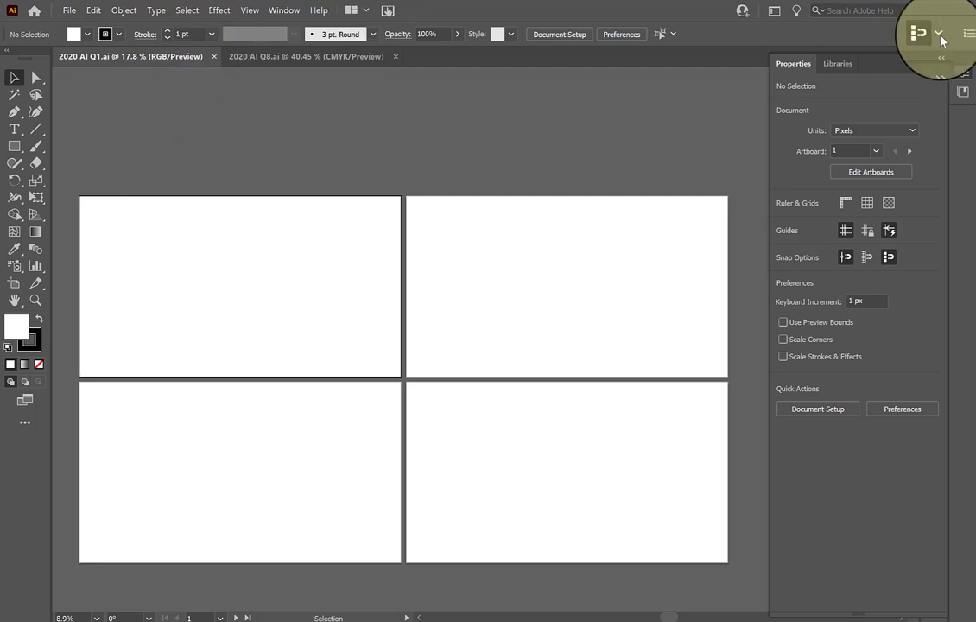
click(940, 63)
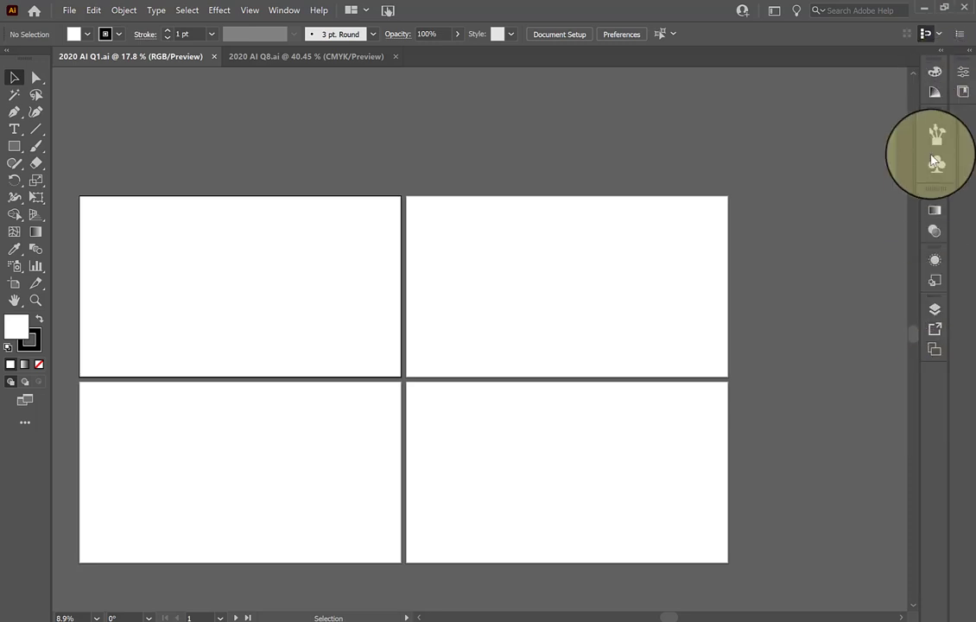
click(282, 13)
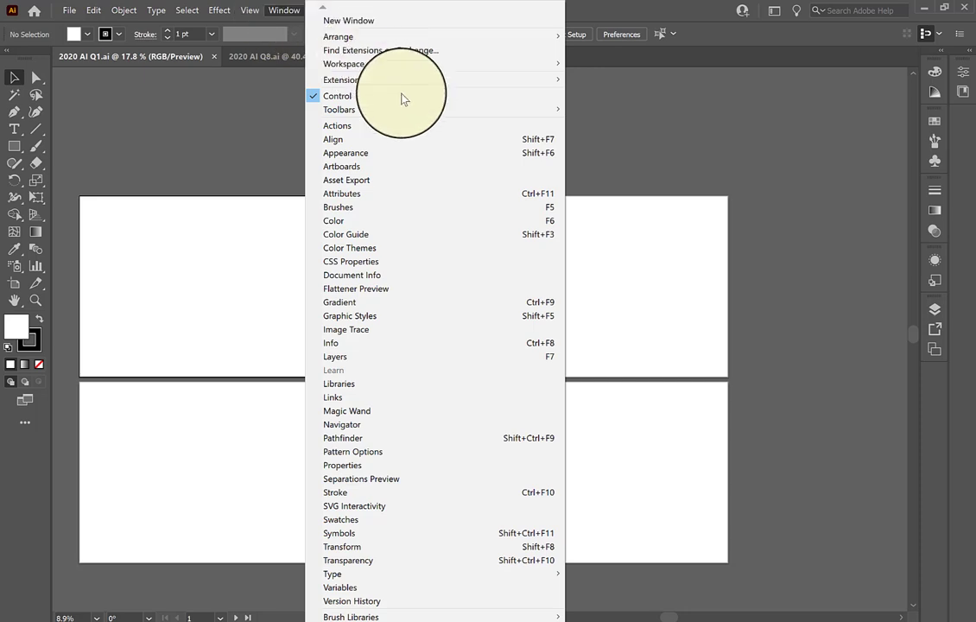
click(422, 166)
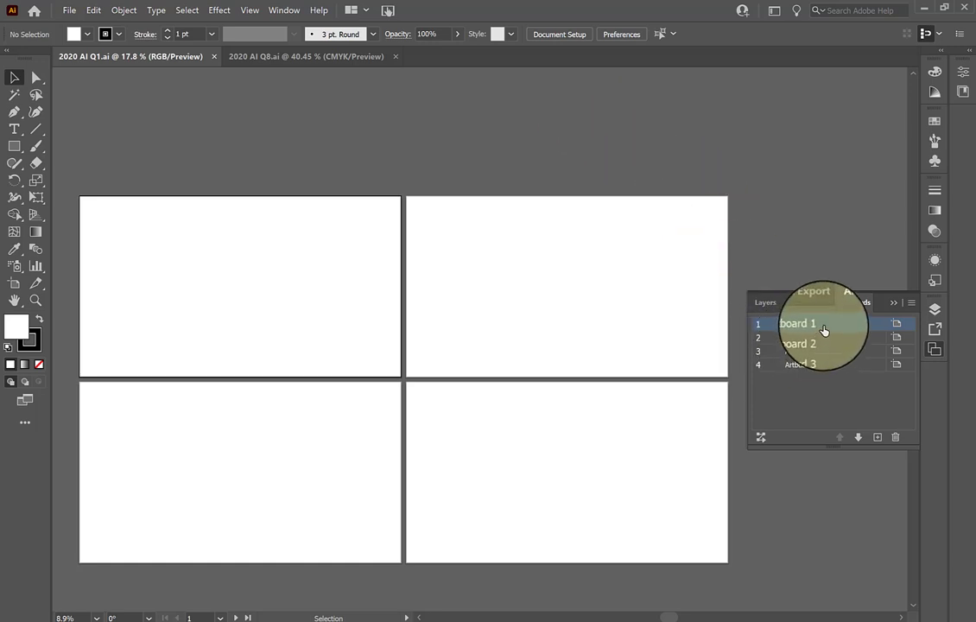
Step: Rearrange all artboards into a single horizontal row with 50 px spacing
click(912, 304)
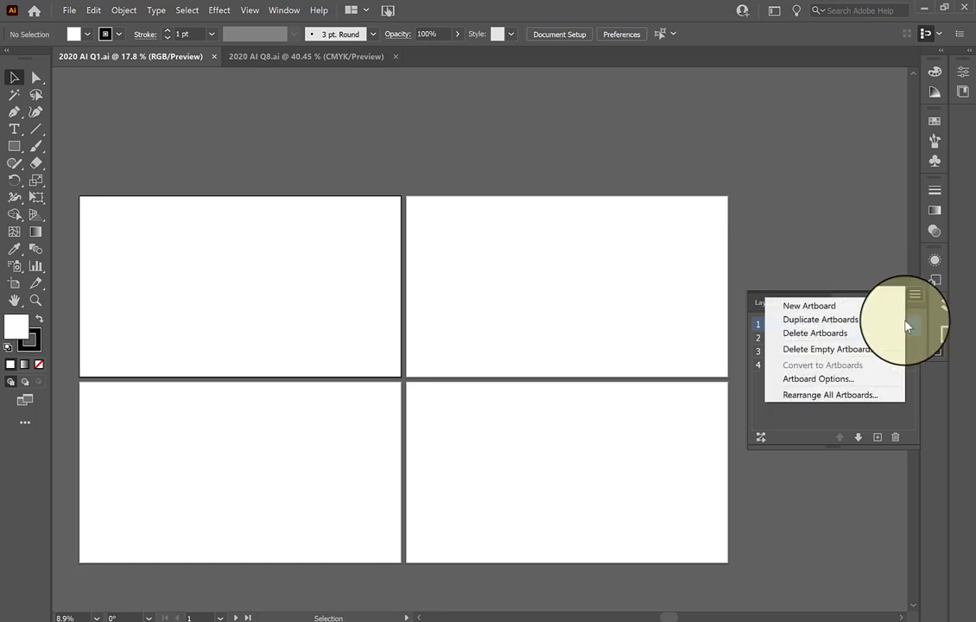
click(864, 395)
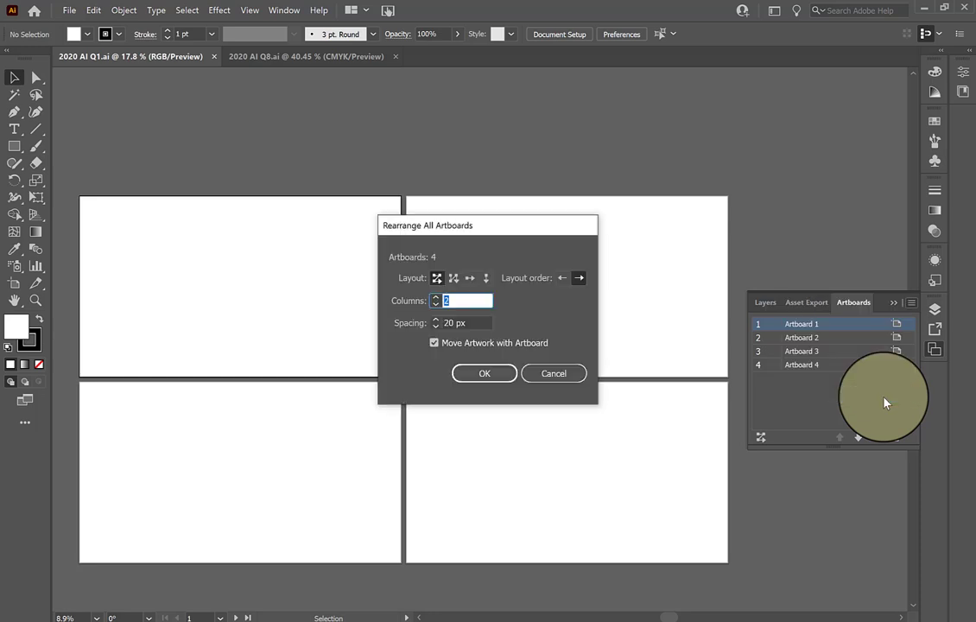
click(473, 279)
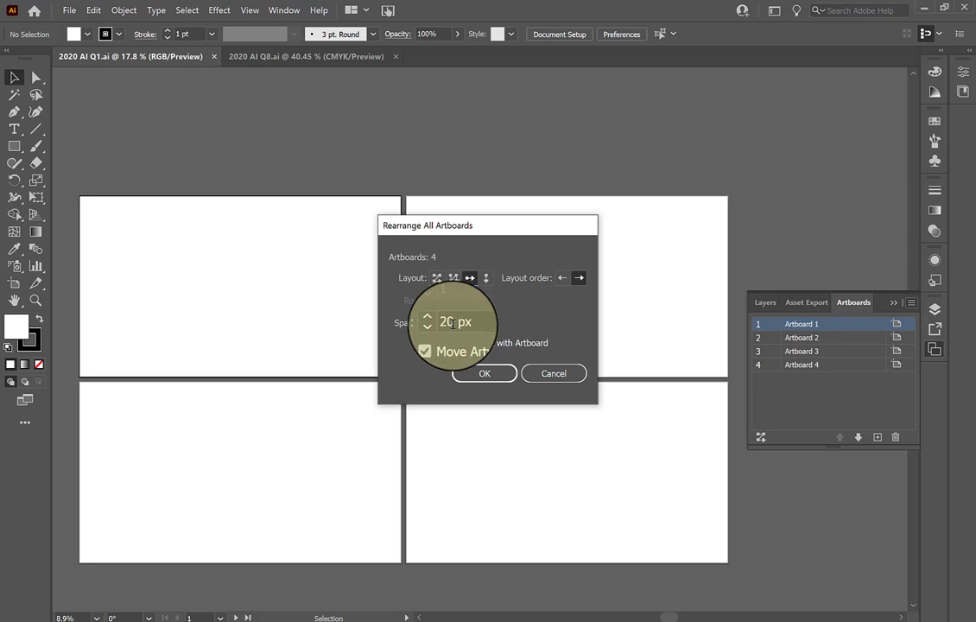
double_click(450, 322)
text(50)
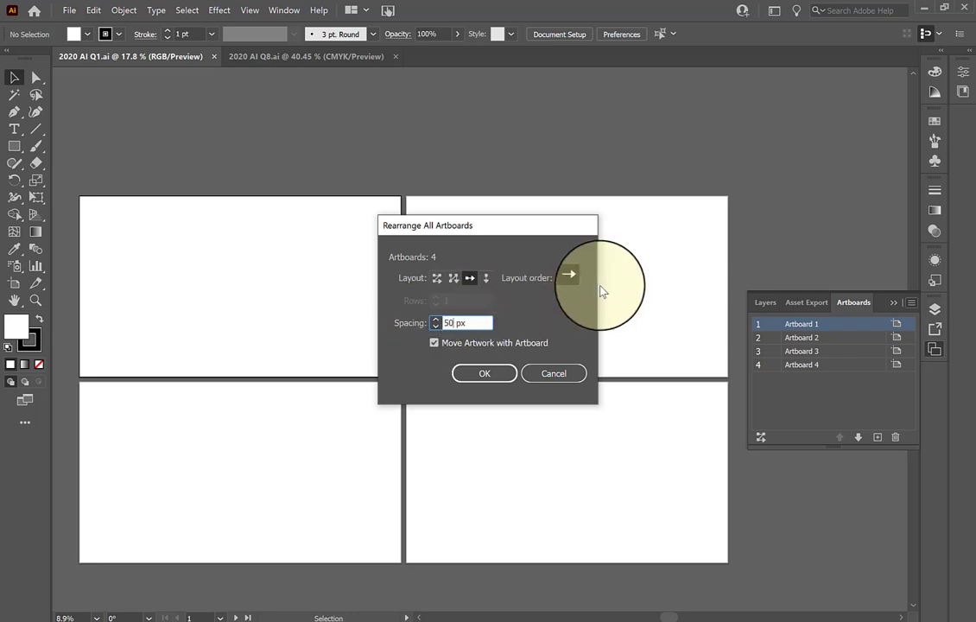
click(505, 376)
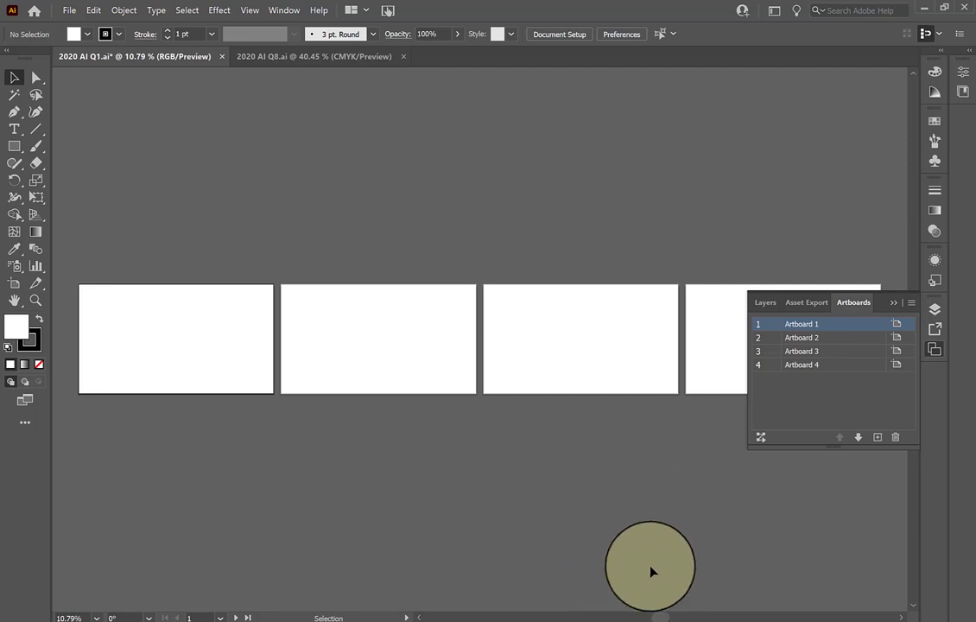
Step: Review the Rearrange All Artboards options for layout, order, spacing and moving artwork
click(919, 304)
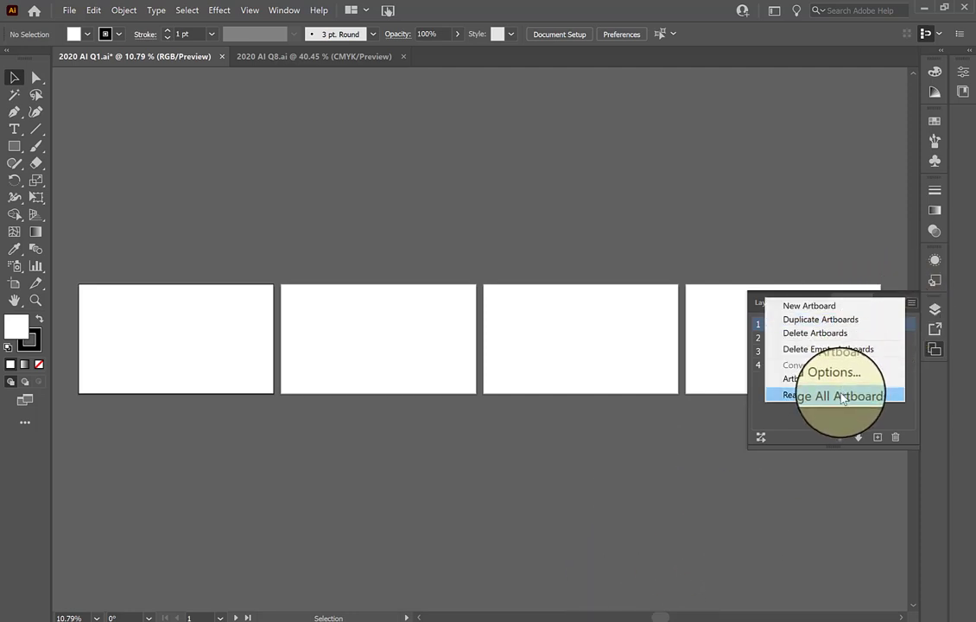
click(838, 396)
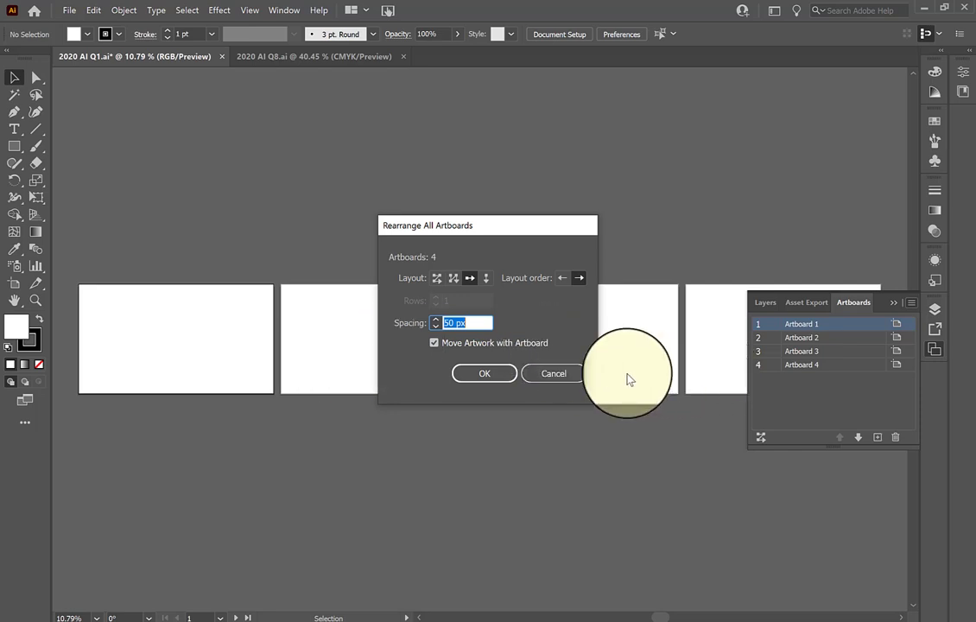
click(554, 374)
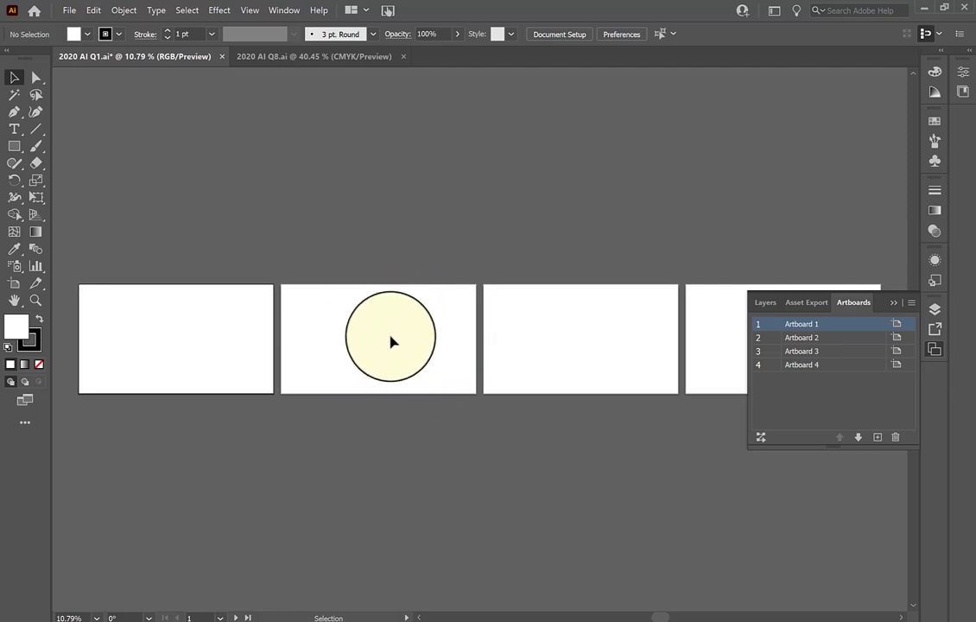
Step: In 2020 AI Q8.ai, change the orientation of the artboard named horizontal to landscape
click(337, 56)
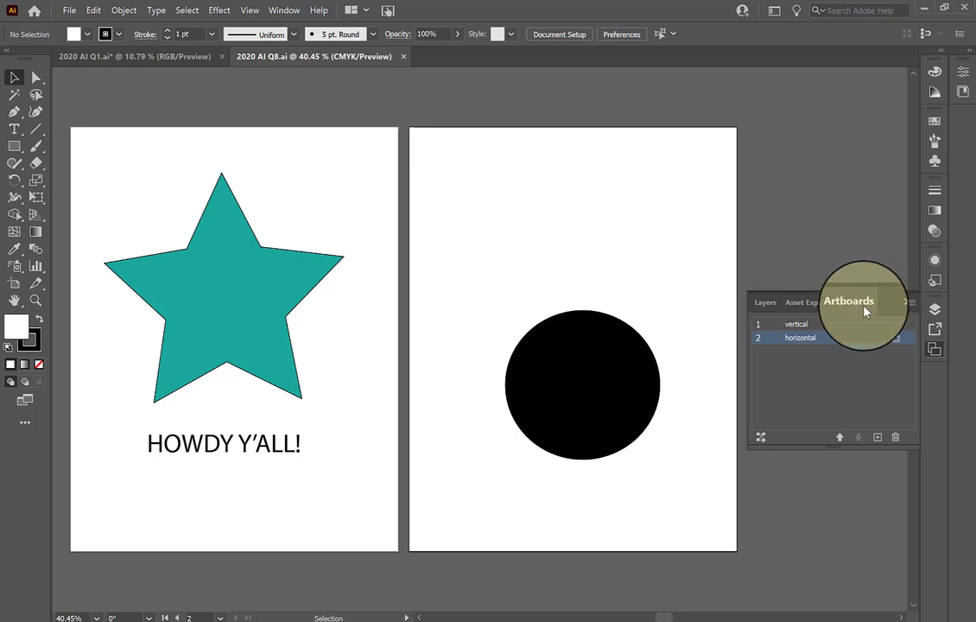
click(911, 304)
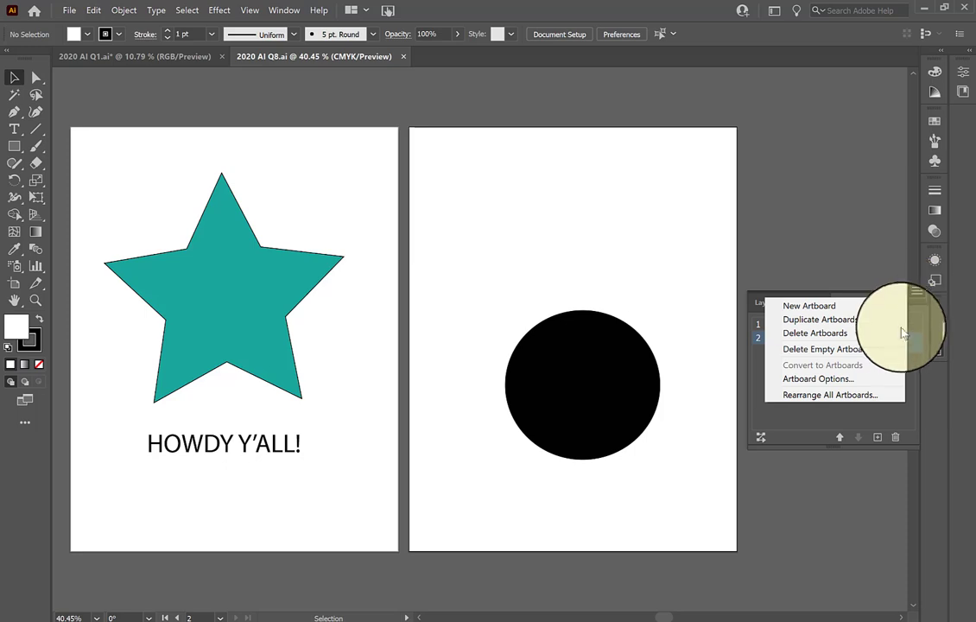
click(878, 382)
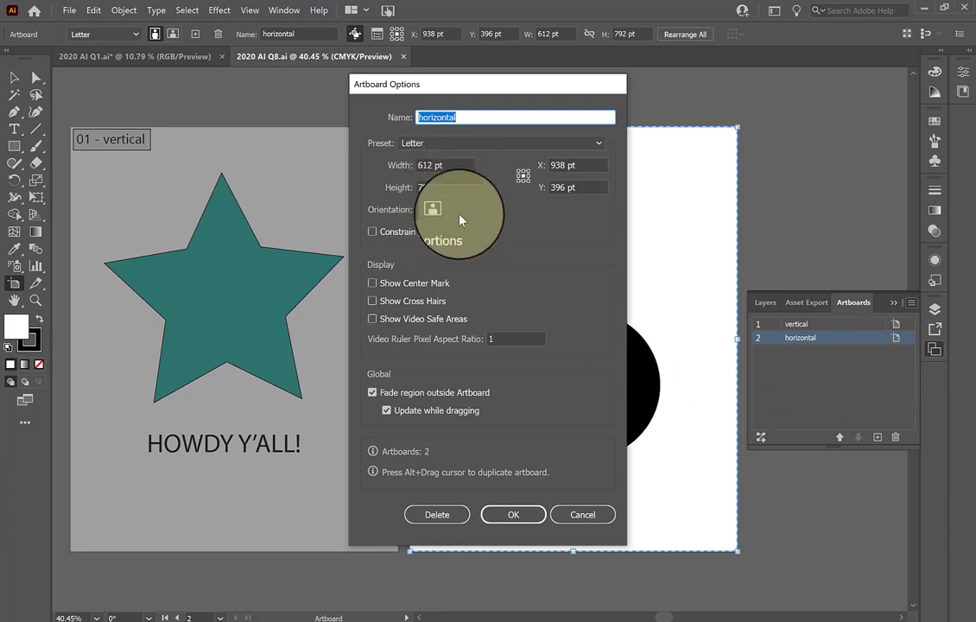
click(441, 212)
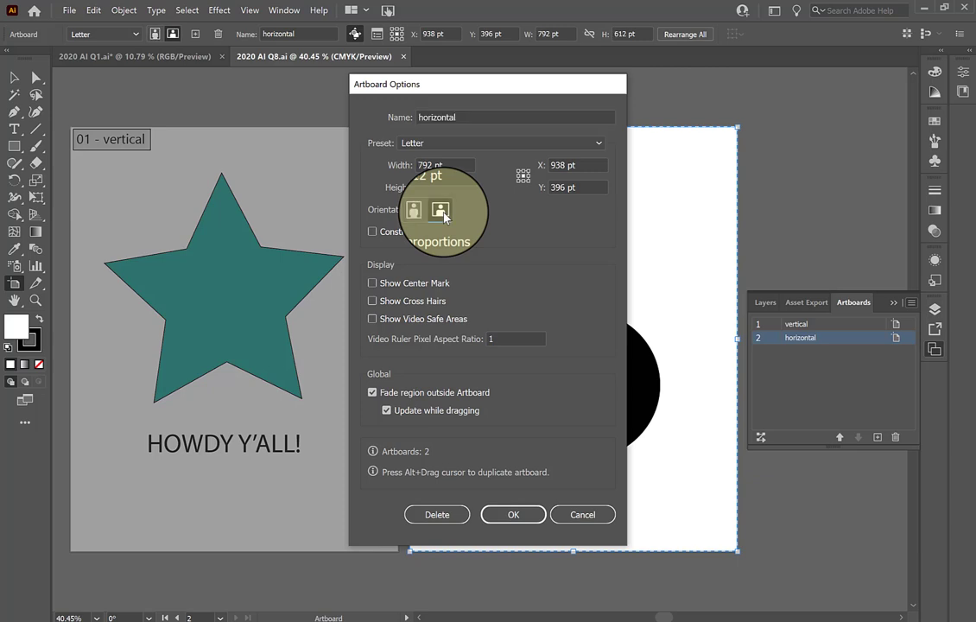
click(518, 518)
click(459, 157)
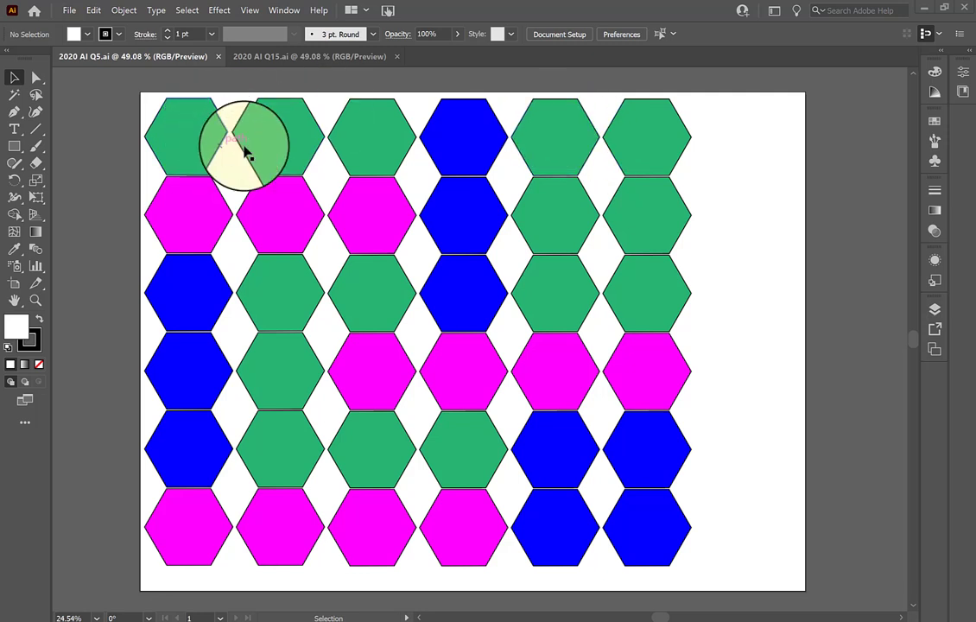
Step: Group all the green hexagons in 2020 AI Q5.ai and clear the selection
scroll(518, 320, up, 2)
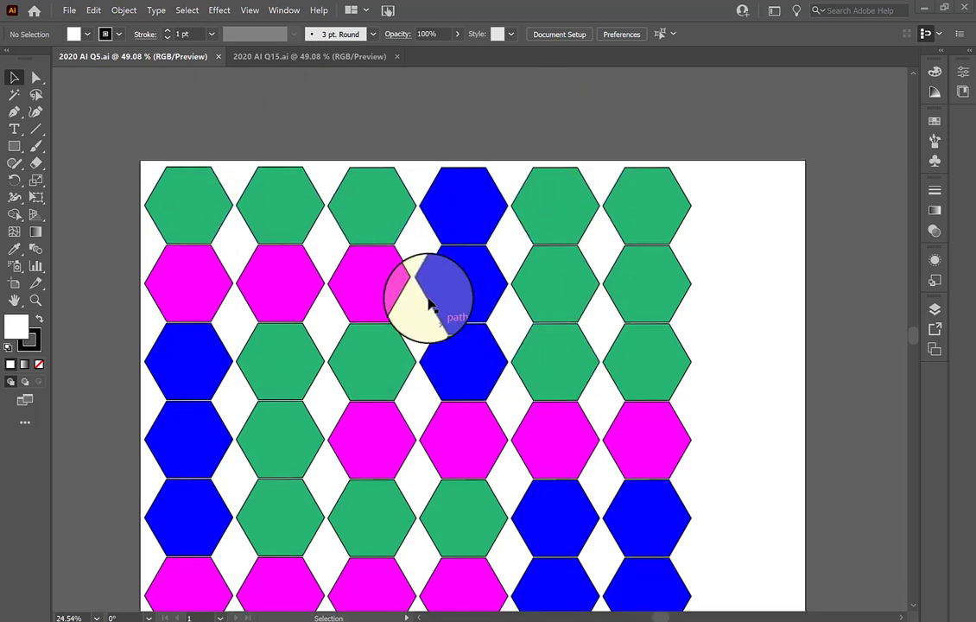
click(207, 214)
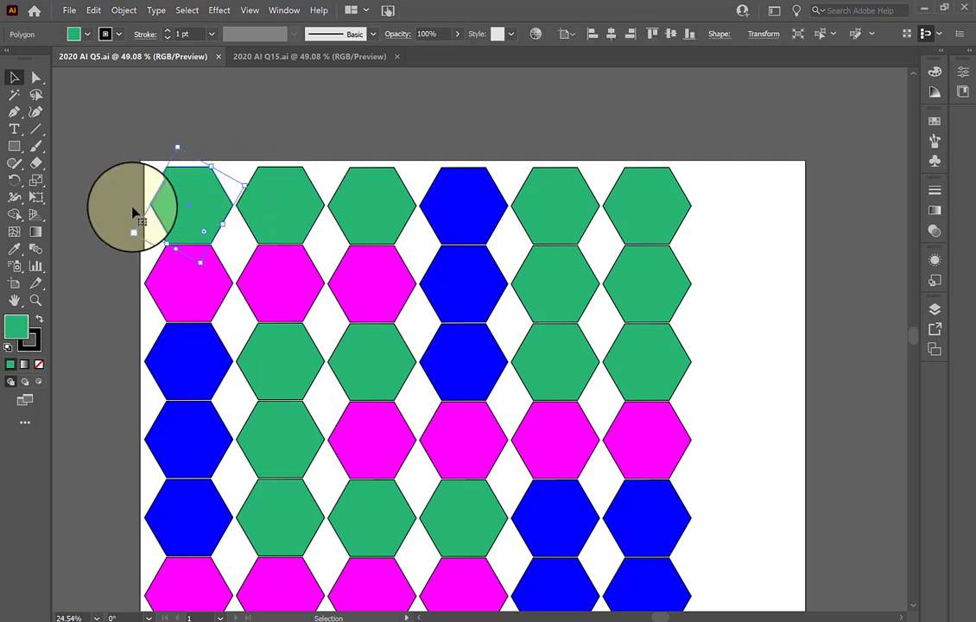
drag(197, 168, 481, 525)
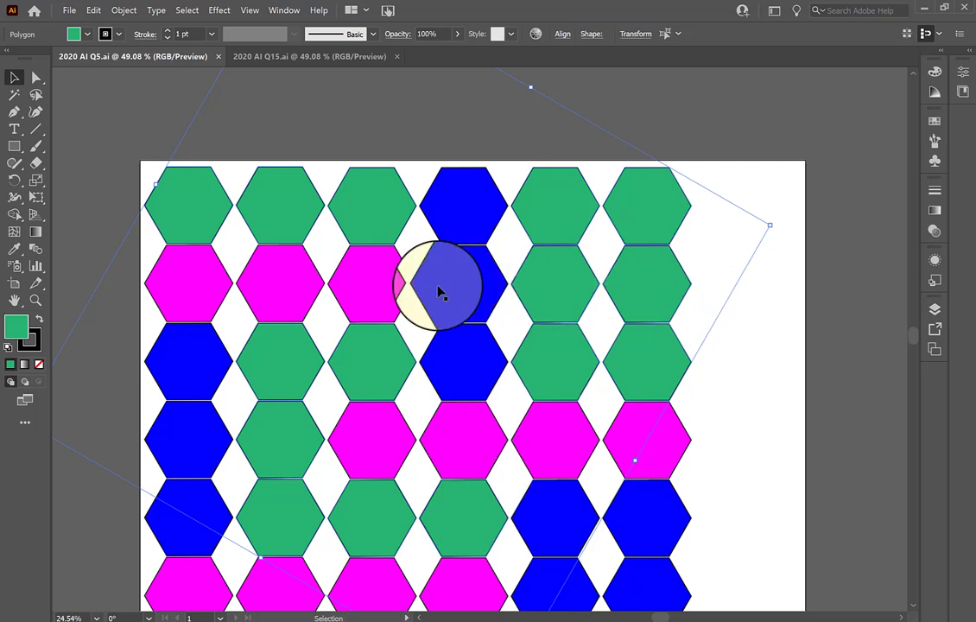
click(274, 413)
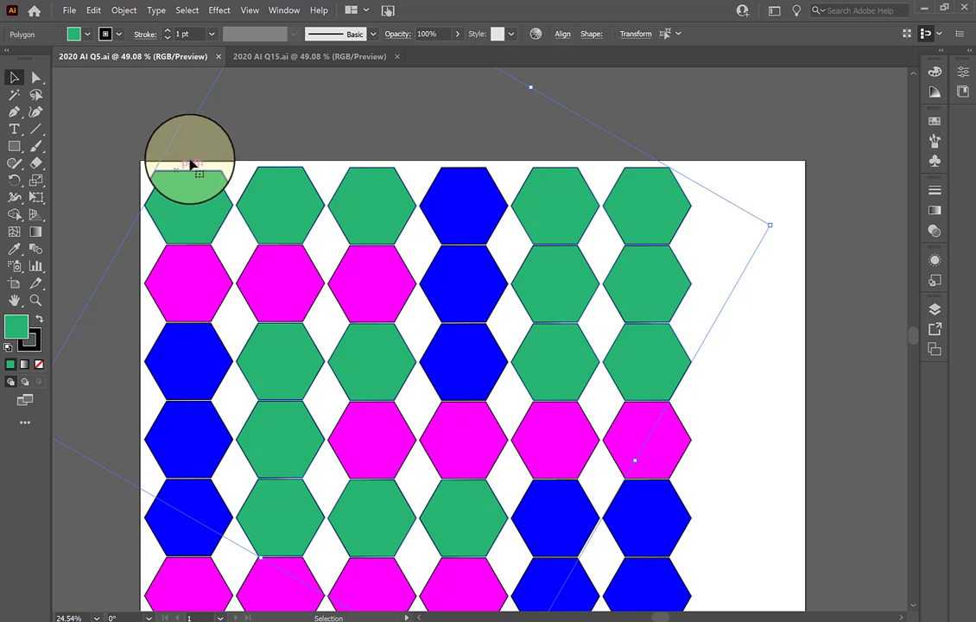
click(654, 209)
right_click(654, 209)
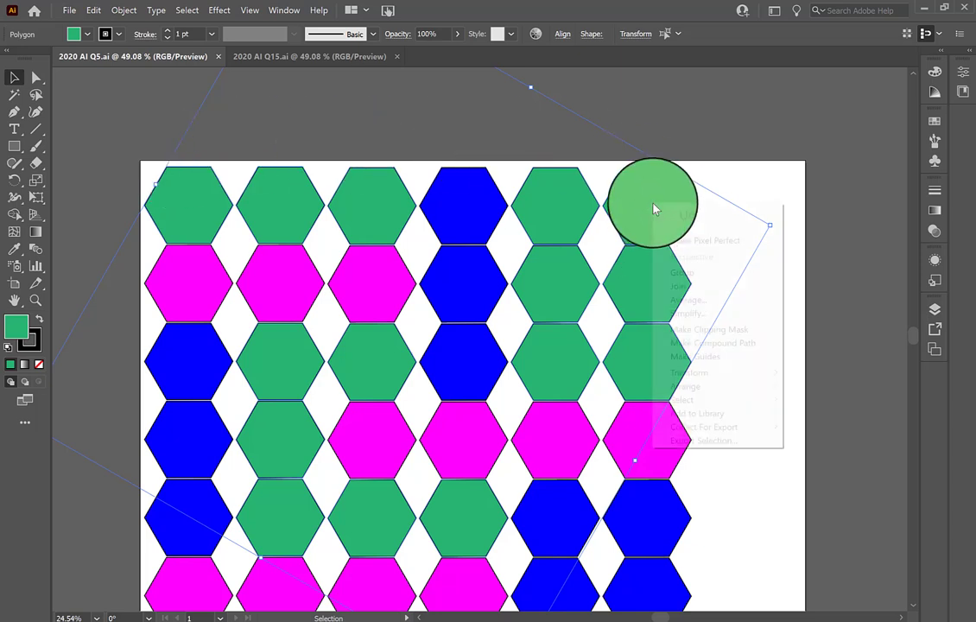
click(687, 274)
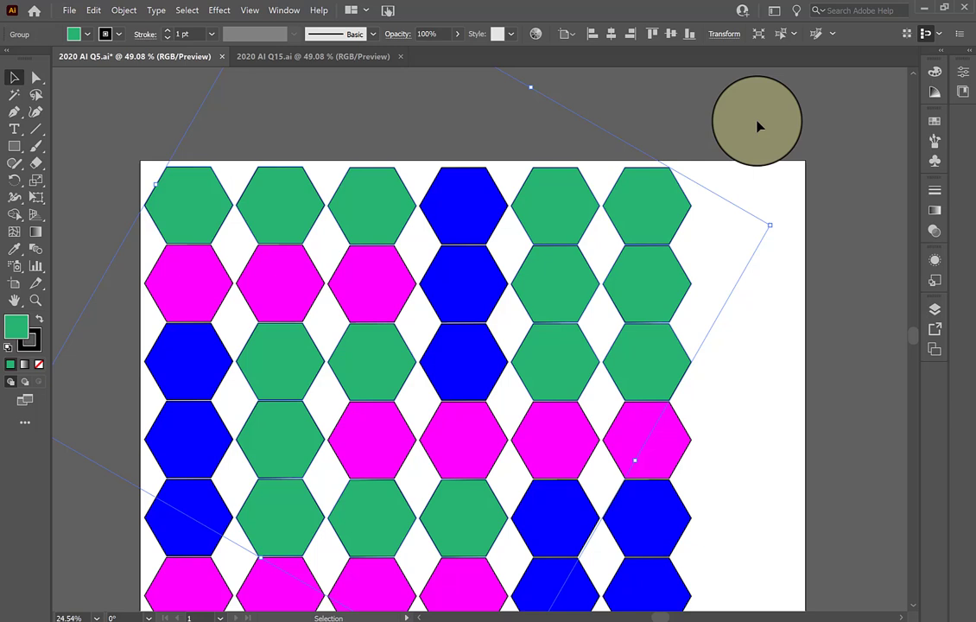
click(757, 126)
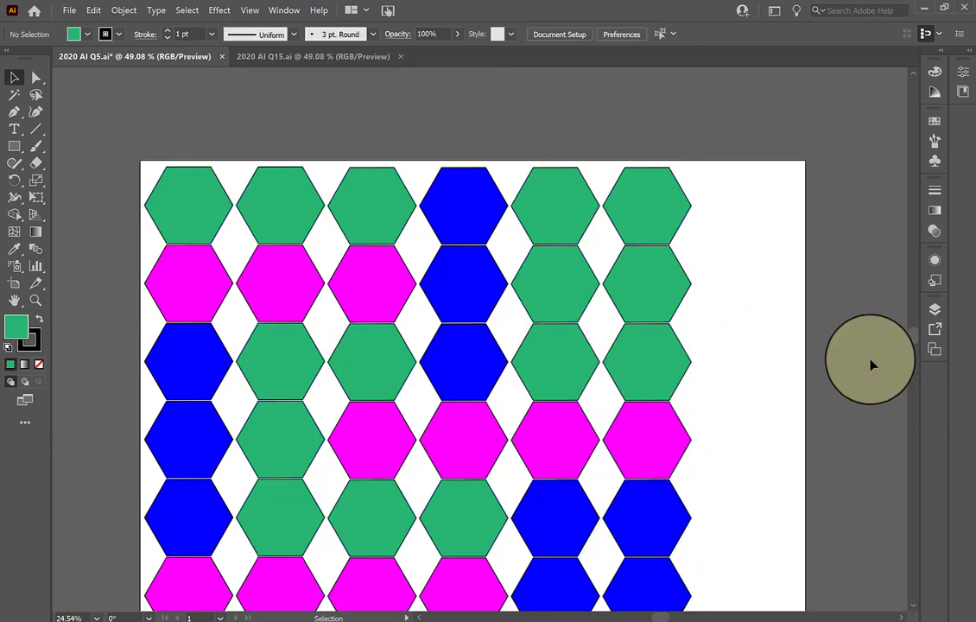
Step: Group all the blue hexagons and clear the selection
drag(908, 341, 911, 344)
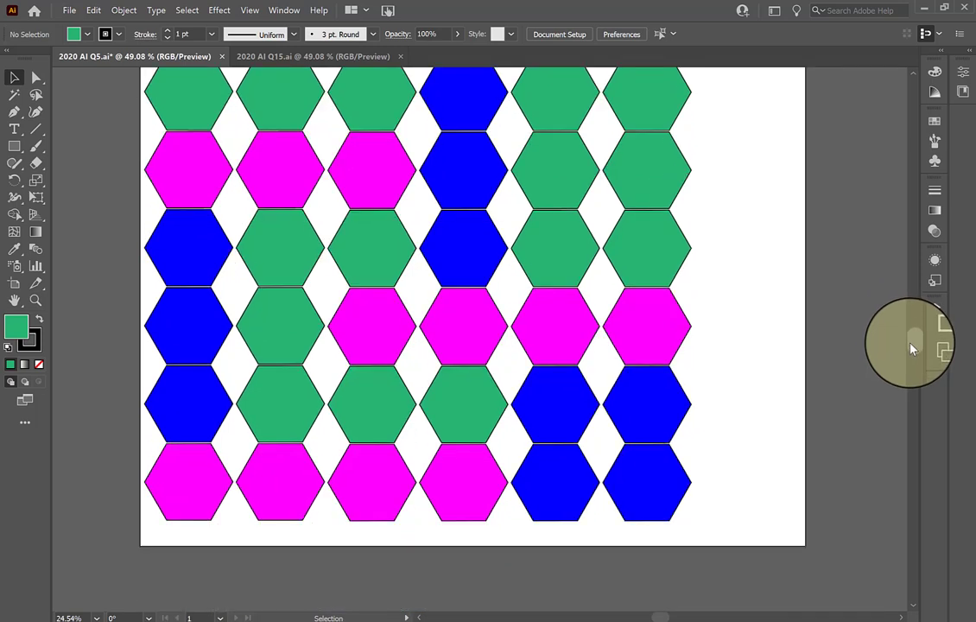
click(442, 92)
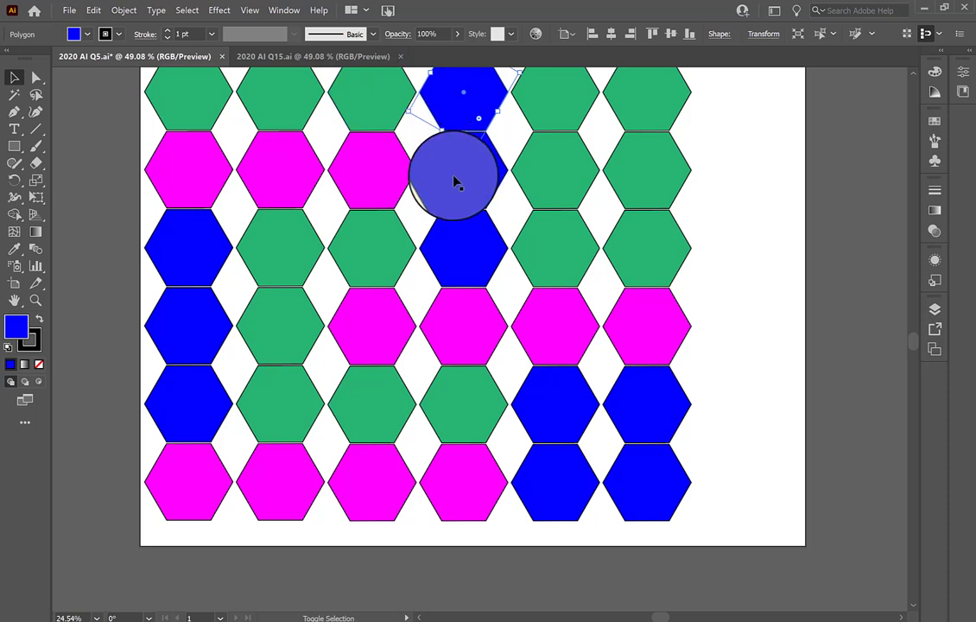
mouse_move(455, 186)
mouse_down()
mouse_move(465, 260)
mouse_move(198, 274)
mouse_move(178, 421)
mouse_move(395, 409)
mouse_move(572, 430)
mouse_move(645, 428)
mouse_move(656, 518)
mouse_move(559, 515)
mouse_move(567, 499)
mouse_move(531, 425)
mouse_move(604, 445)
mouse_move(631, 418)
mouse_up()
right_click(637, 406)
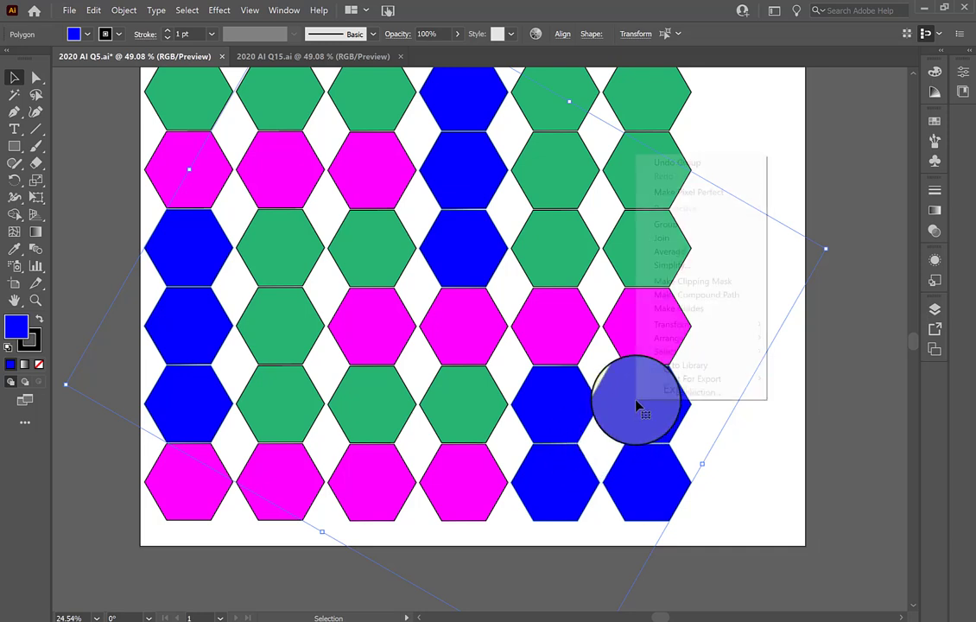
click(696, 226)
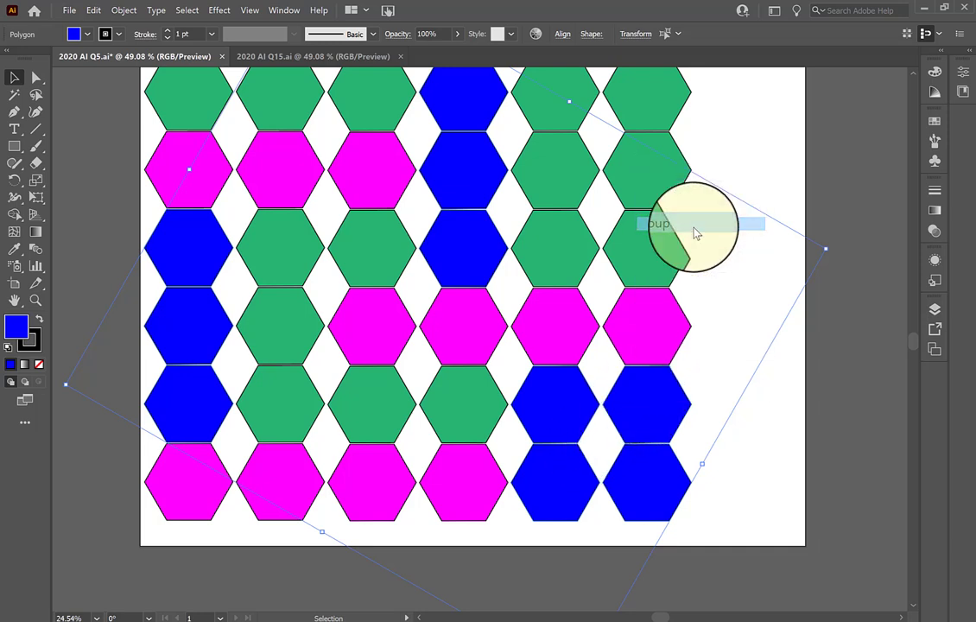
click(745, 164)
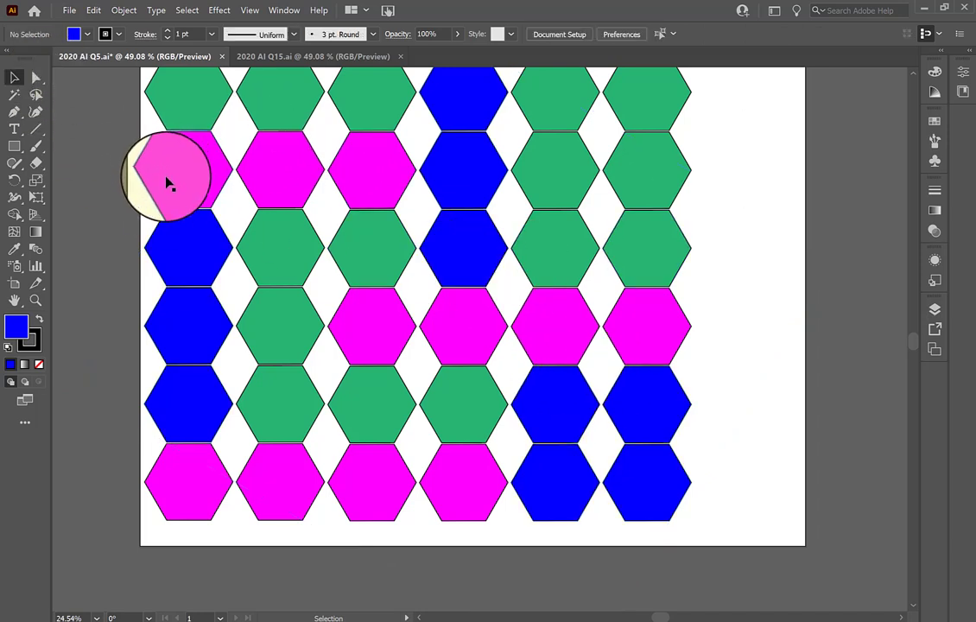
Step: Group all the pink hexagons and clear the selection
click(188, 161)
drag(176, 146, 223, 168)
shift+click(298, 171)
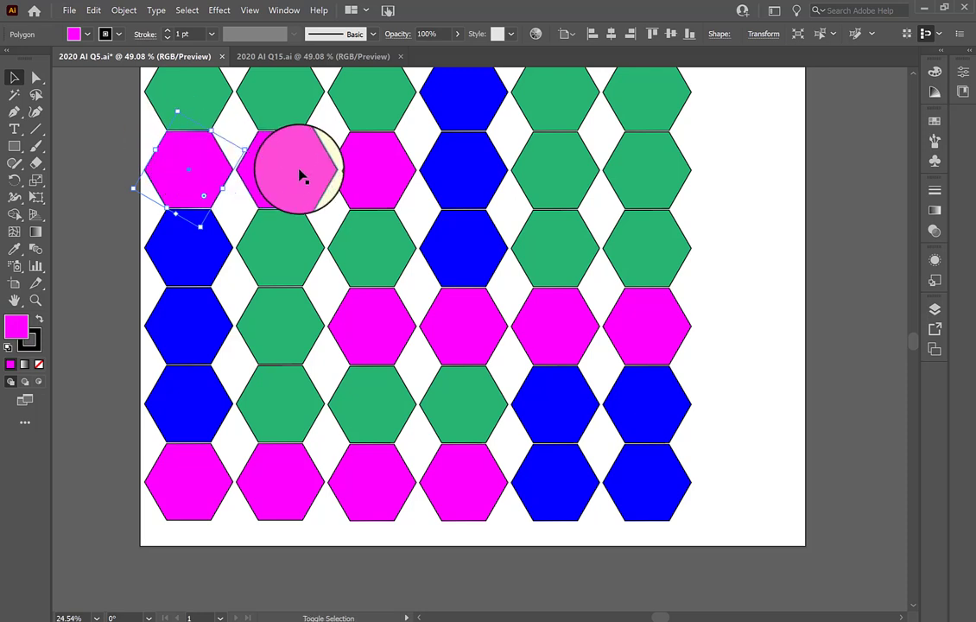
shift+click(342, 175)
shift+click(370, 333)
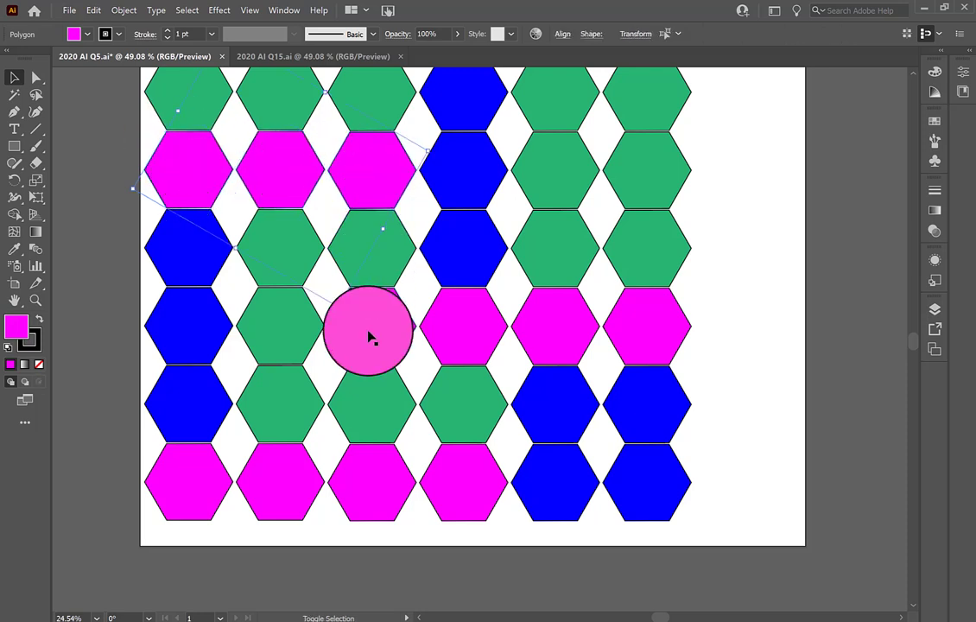
shift+click(449, 333)
shift+click(557, 328)
shift+click(636, 320)
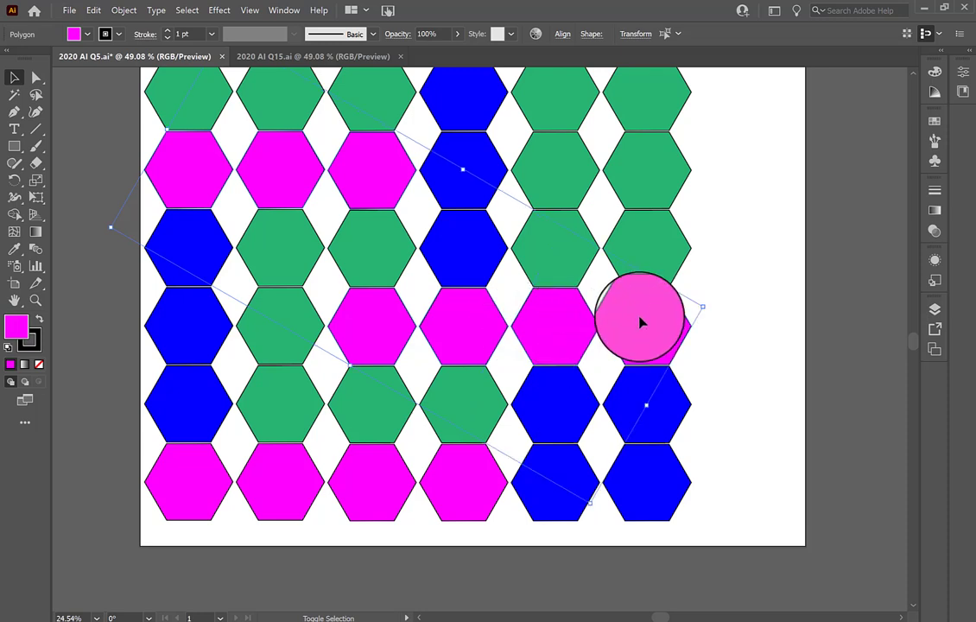
shift+click(266, 476)
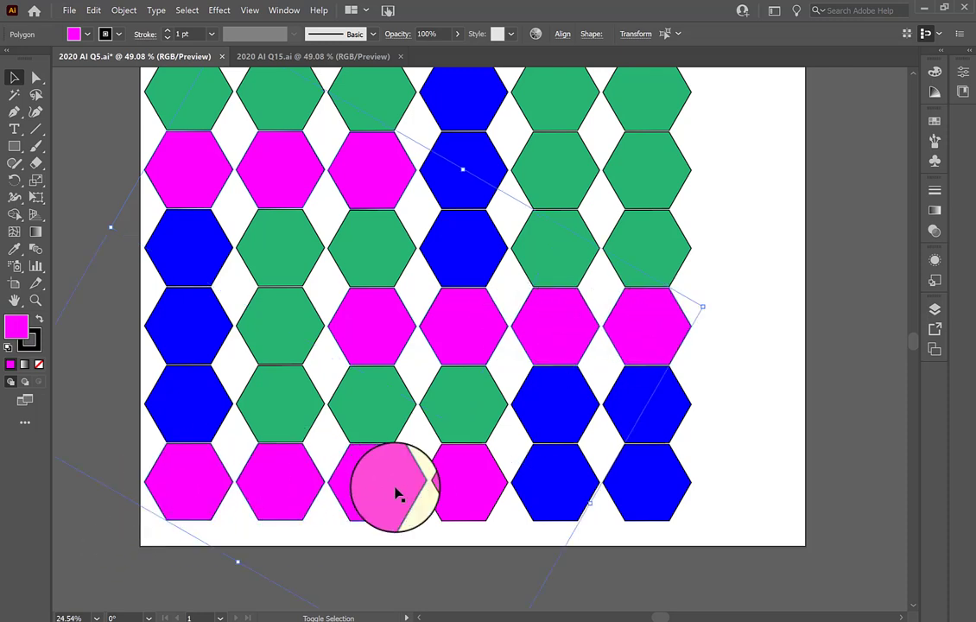
right_click(475, 495)
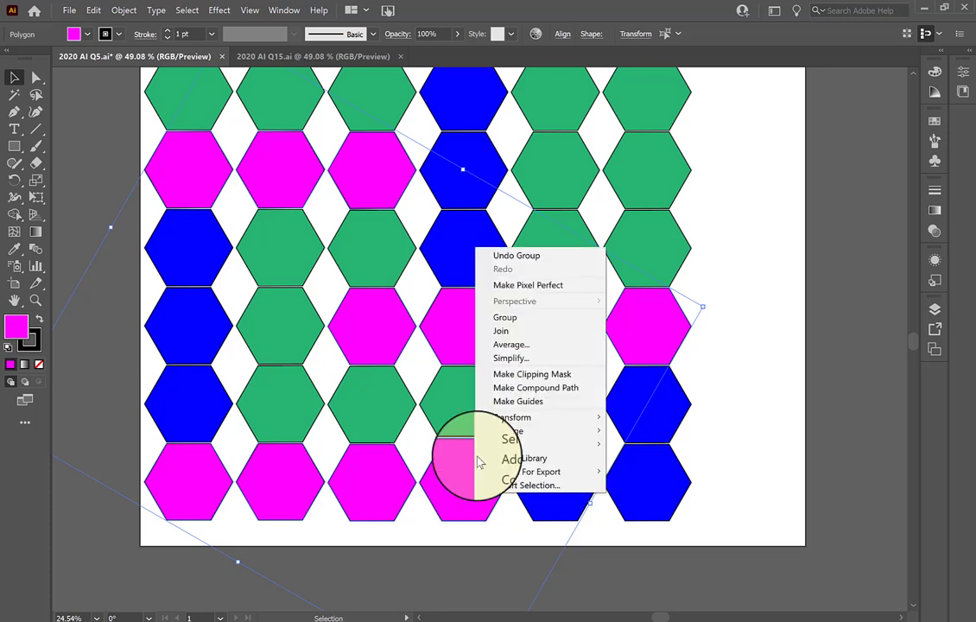
click(527, 319)
click(800, 259)
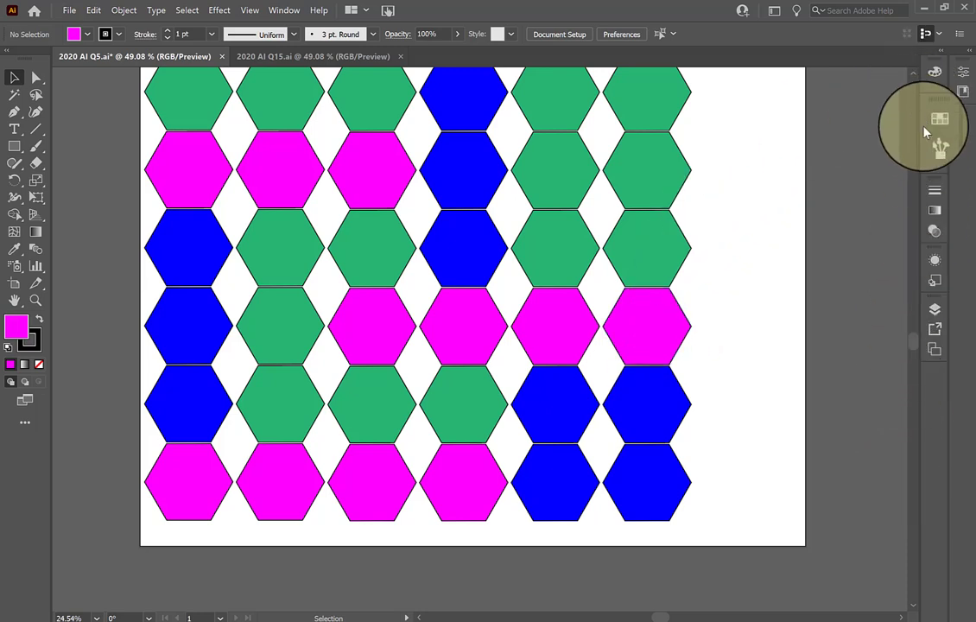
Step: Show the layer structure, expand Layer 1, and identify the blue hexagon group by hiding it and showing it again
click(285, 11)
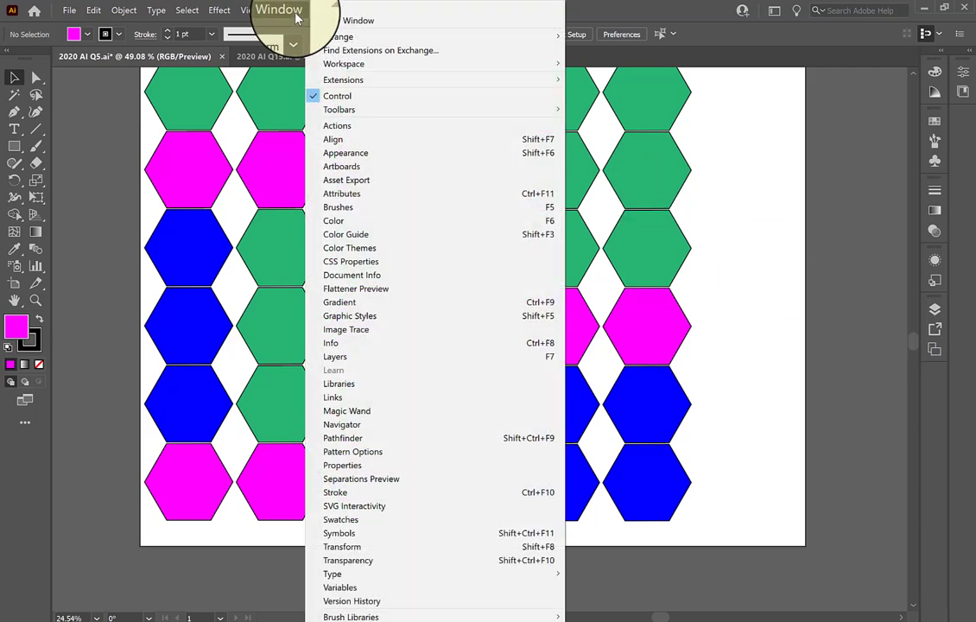
click(390, 356)
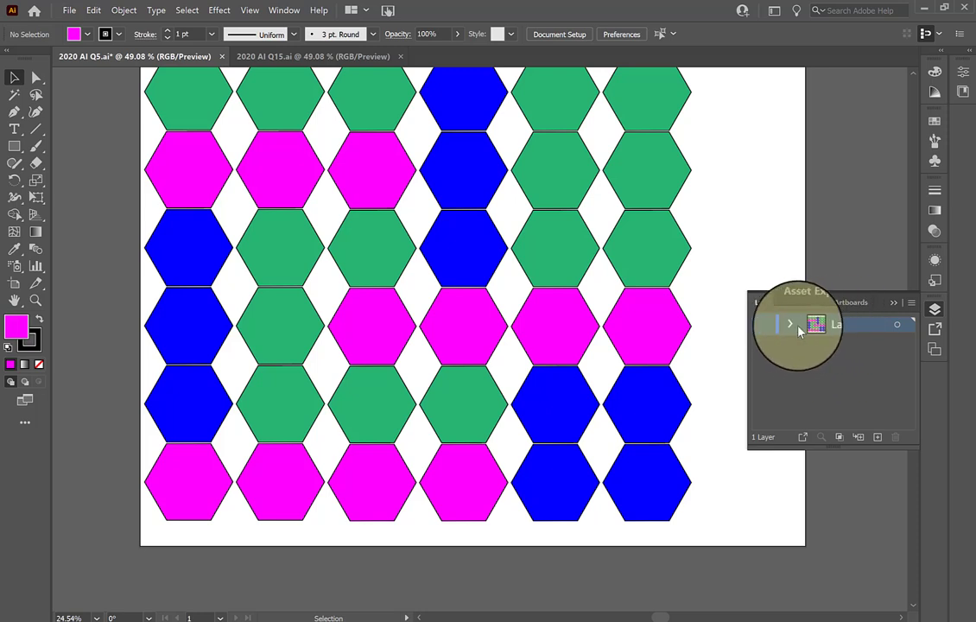
click(793, 327)
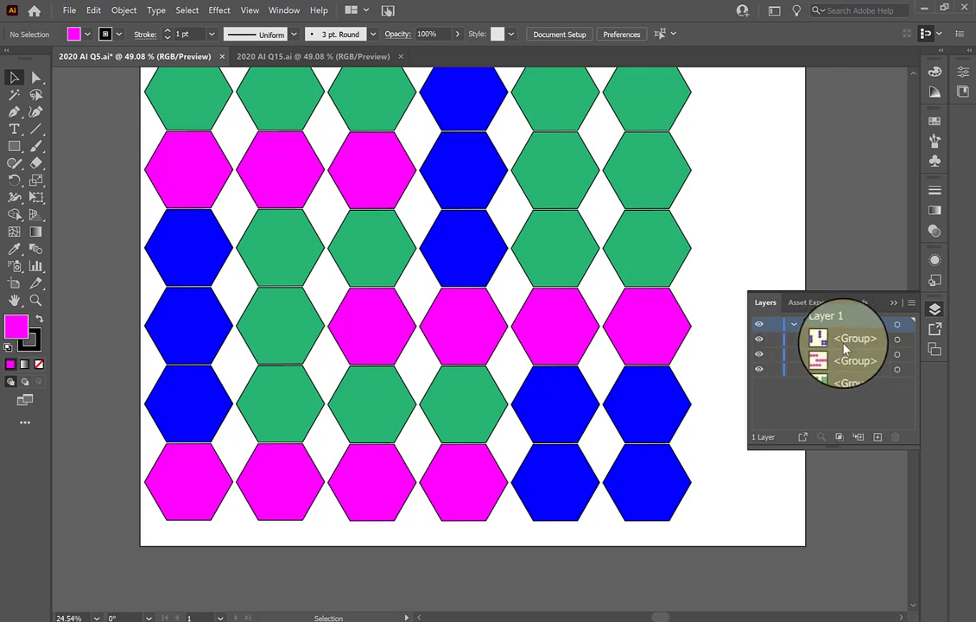
click(760, 340)
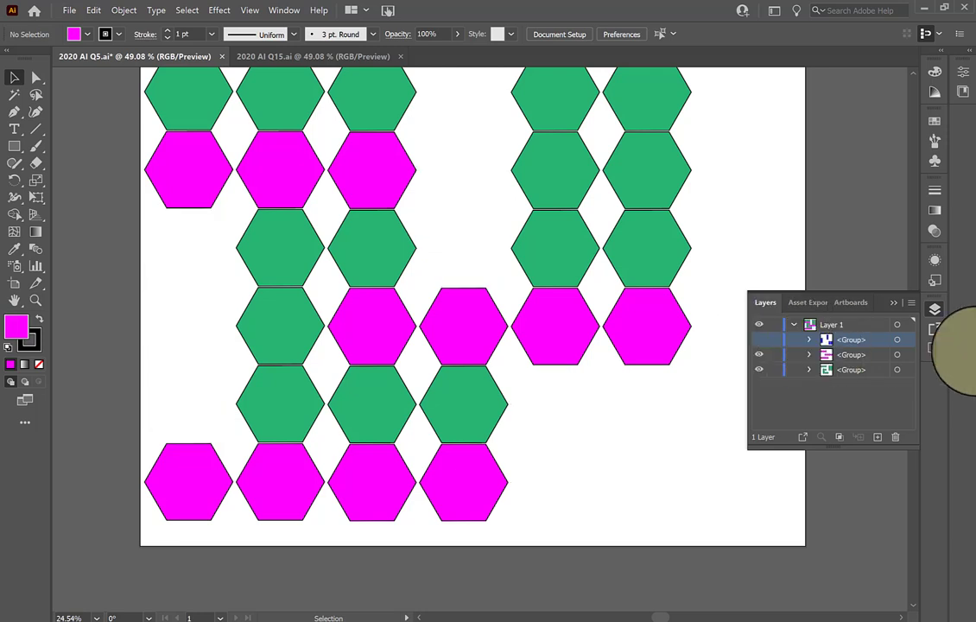
click(759, 340)
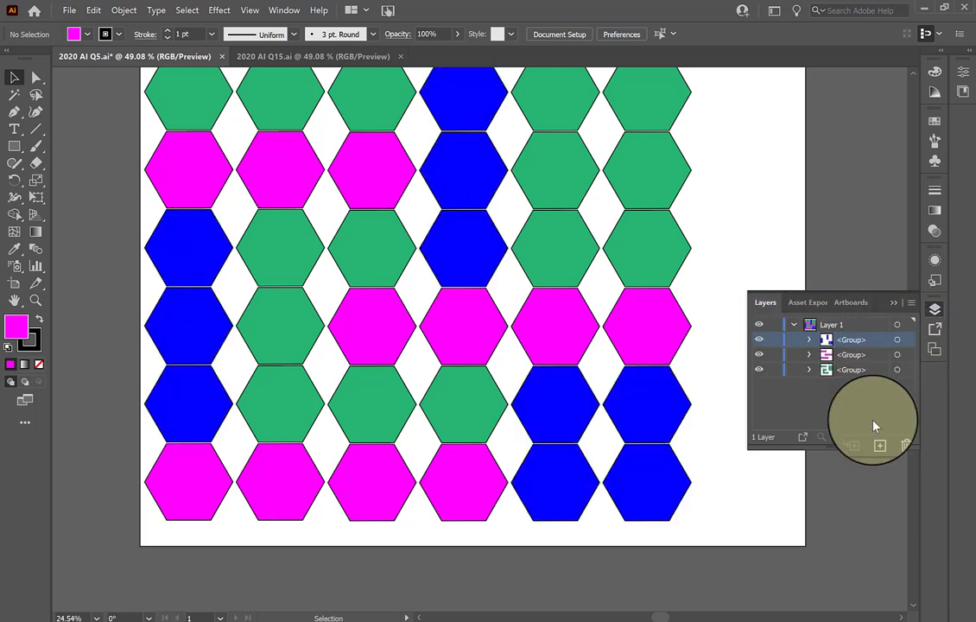
Step: Rename the three groups in Layer 1 after their hexagon colours as Blue, Pink and Green, and hide the Pink and Blue groups
double_click(858, 341)
text(Blue)
key(Return)
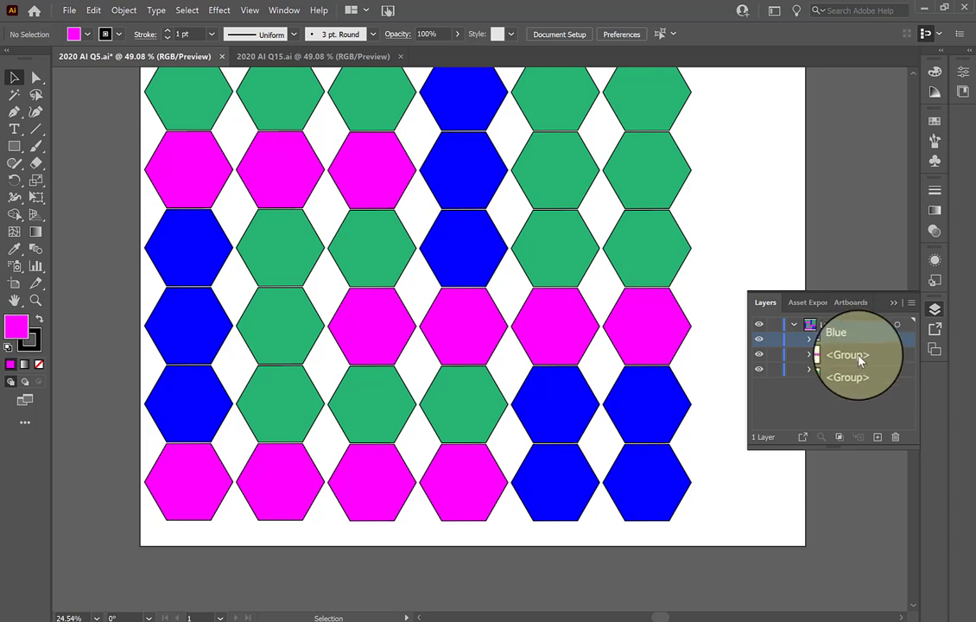
double_click(859, 360)
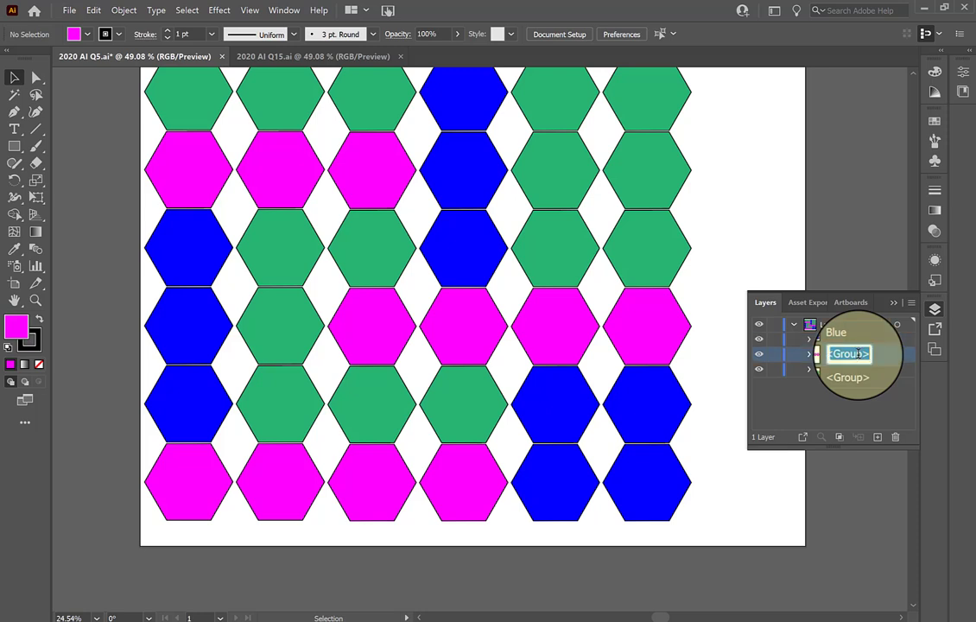
text(Pink)
double_click(853, 371)
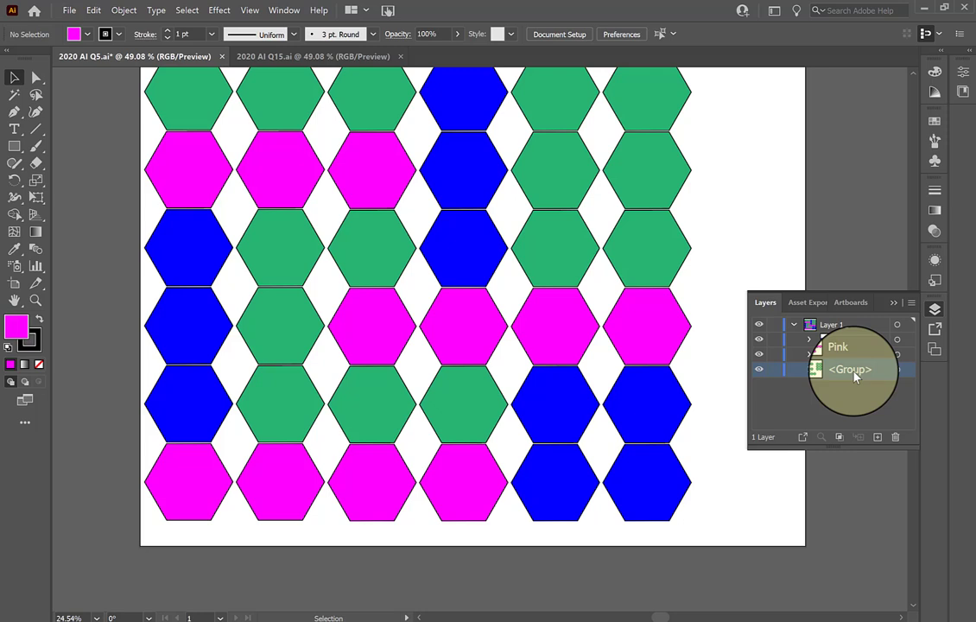
text(G)
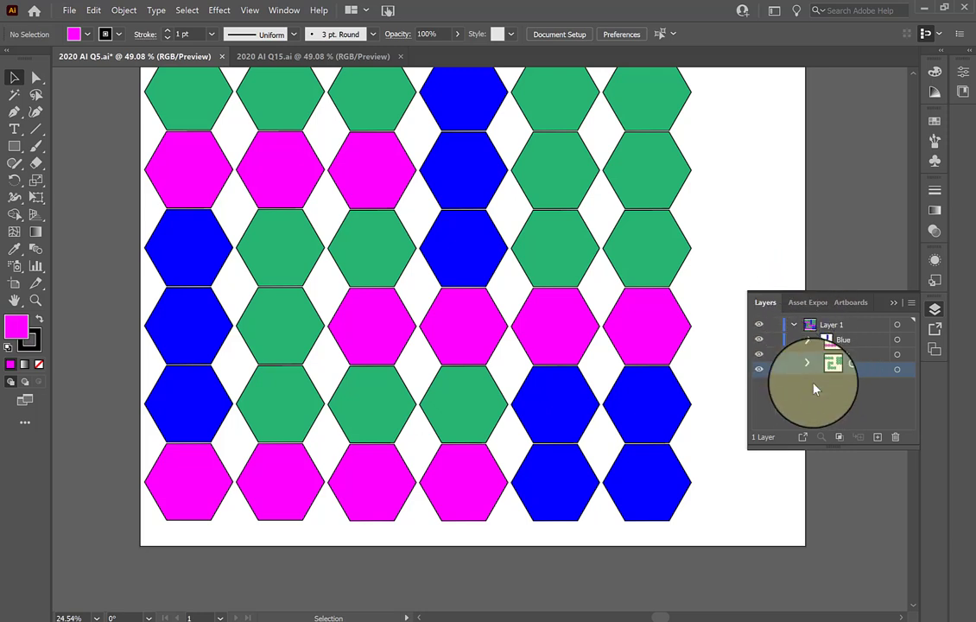
click(759, 355)
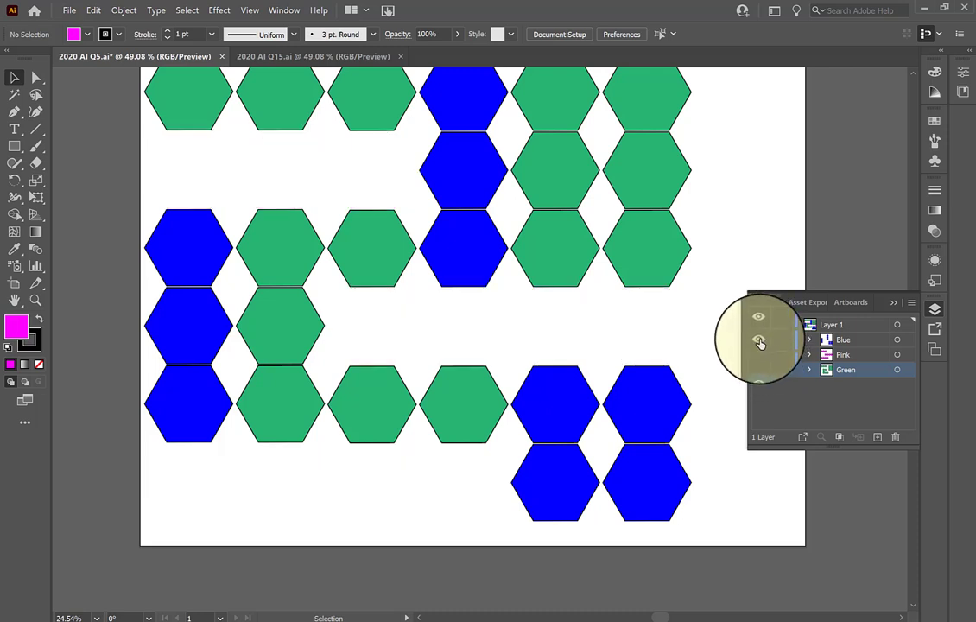
click(759, 340)
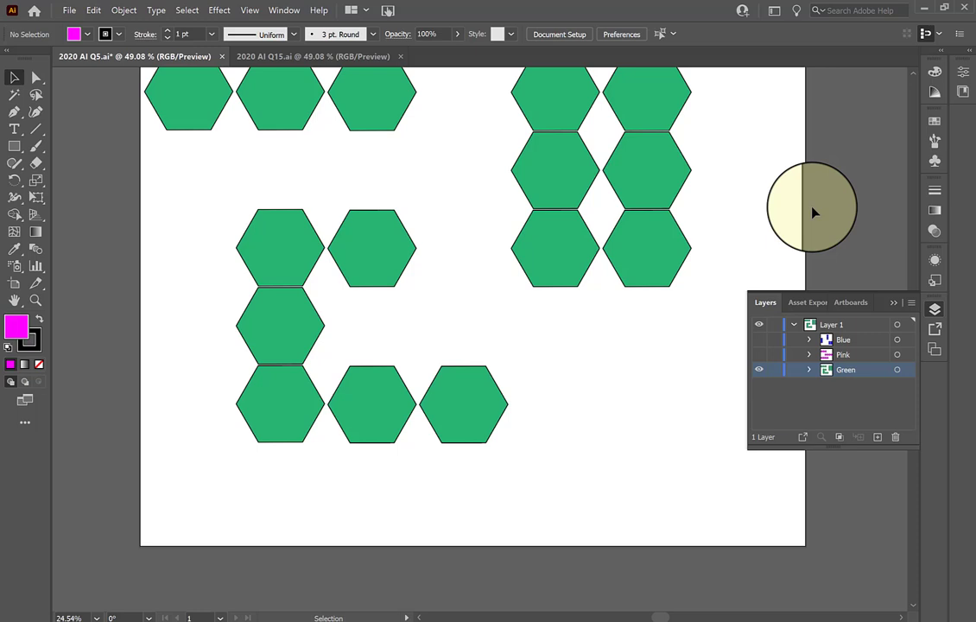
Step: In 2020 AI Q15.ai, turn Layer 1 into a template layer and rename it Princess
click(386, 57)
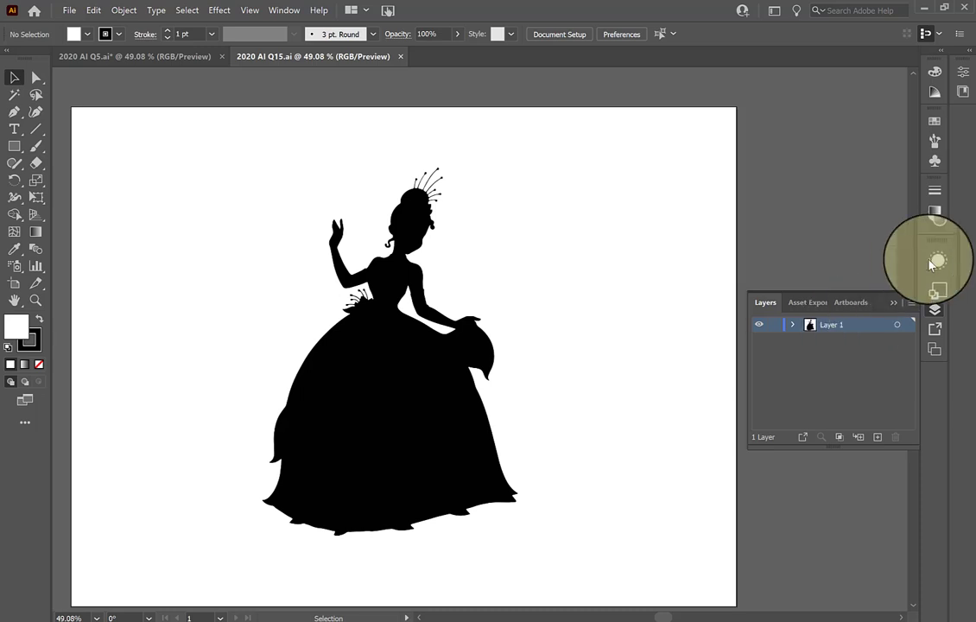
click(911, 304)
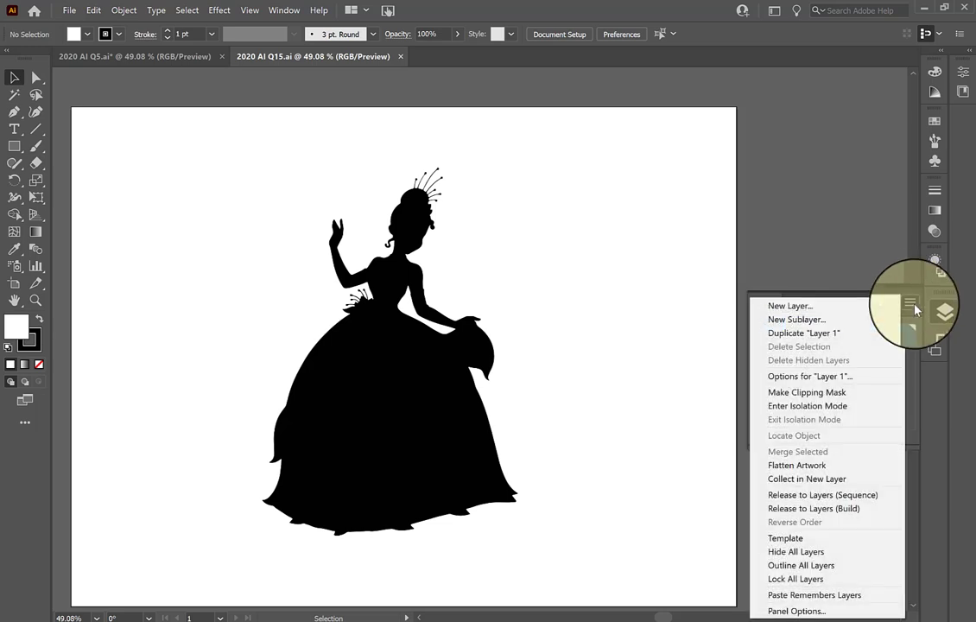
click(874, 377)
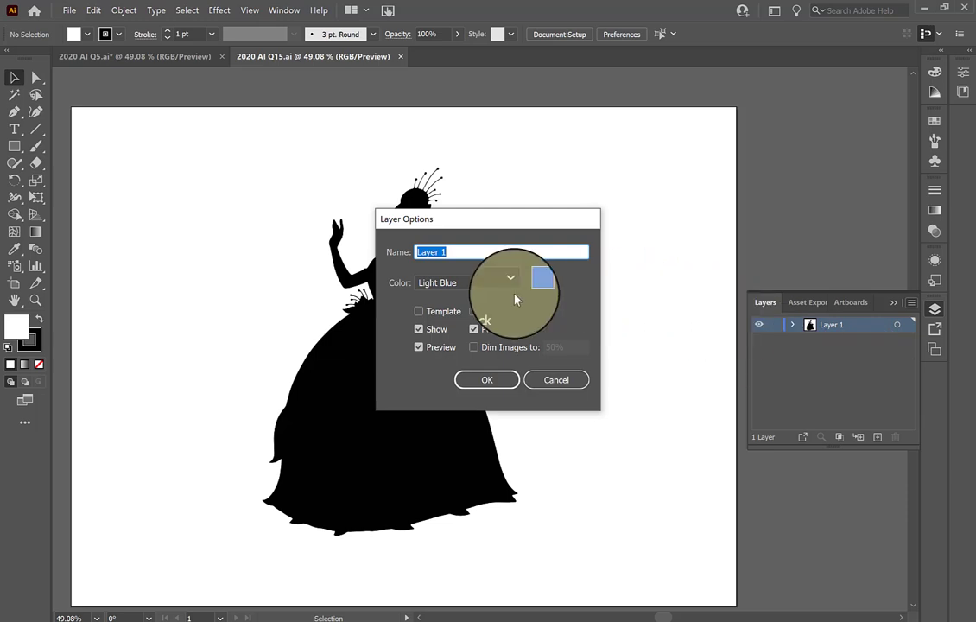
click(418, 312)
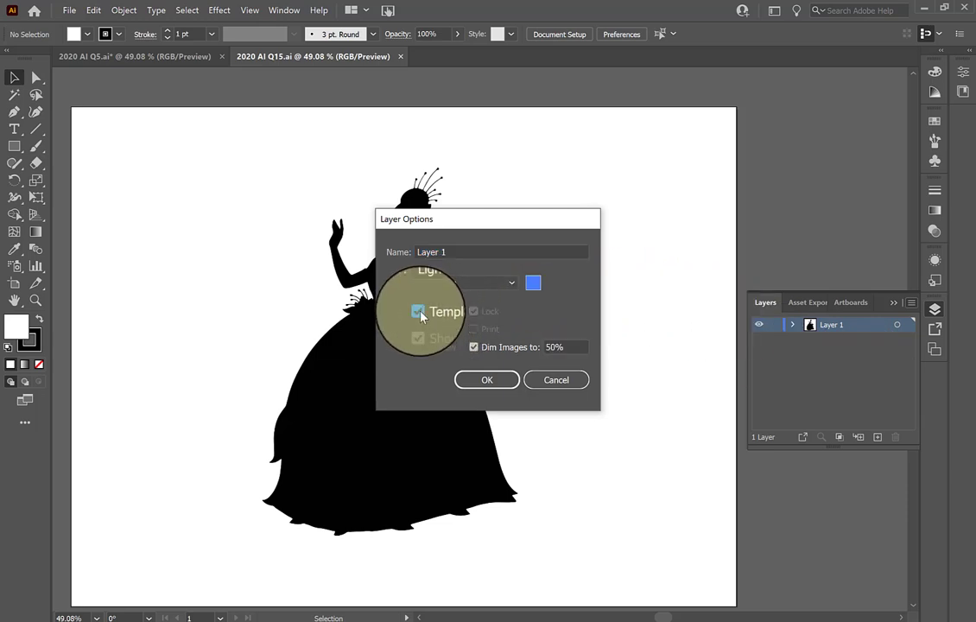
click(475, 250)
drag(475, 249, 393, 249)
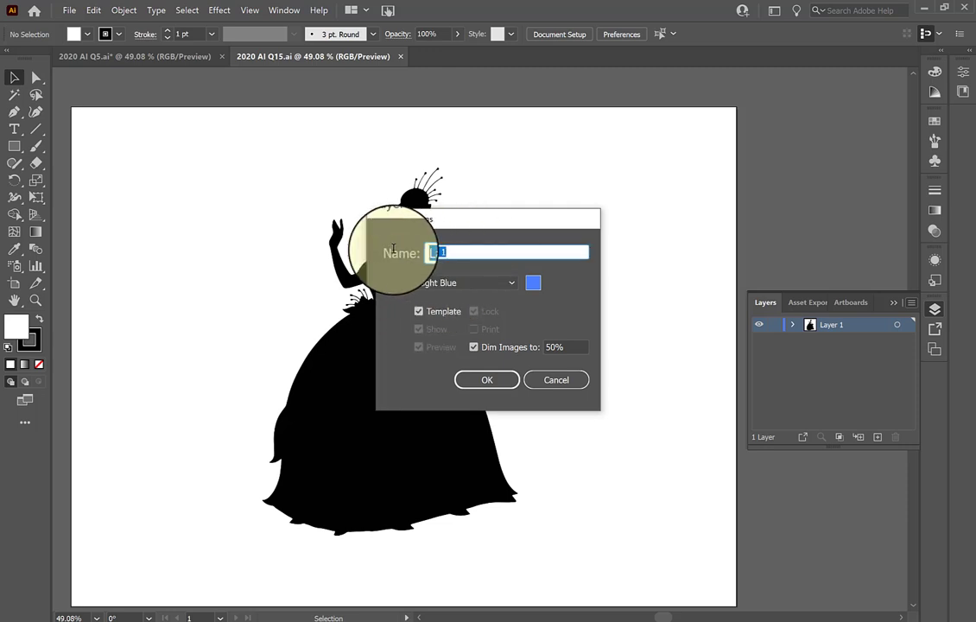
text(Princess)
click(511, 382)
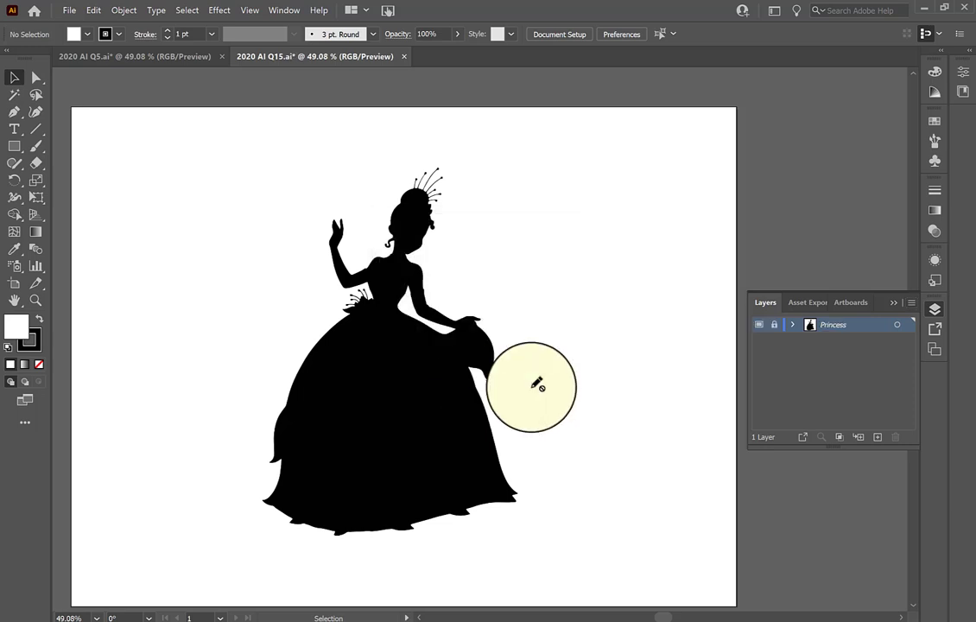
scroll(587, 354, up, 2)
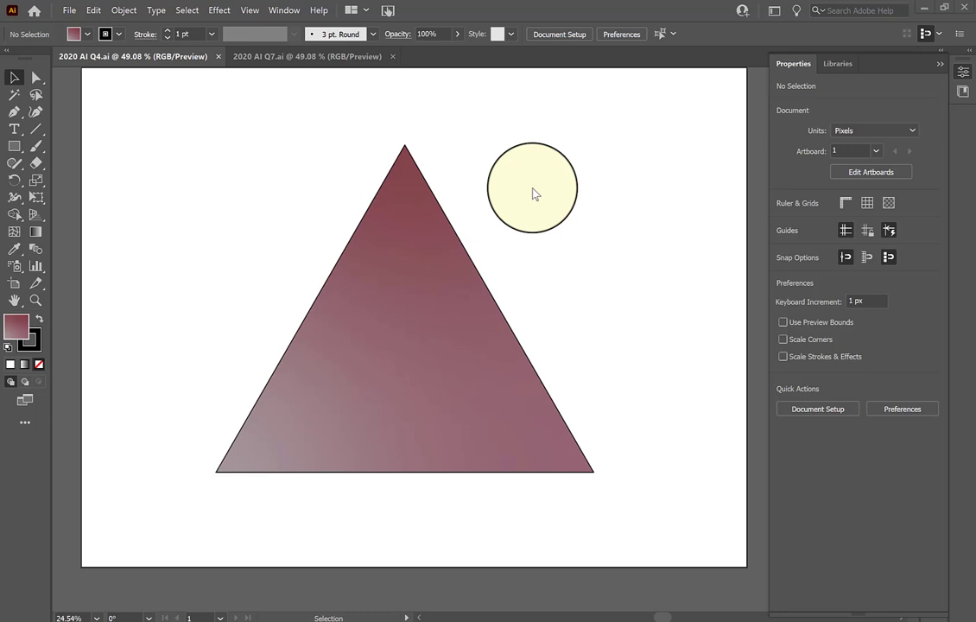
Step: In 2020 AI Q4.ai, select the gradient triangle with the Direct Selection tool and slightly round all three corners together
drag(532, 193, 87, 26)
click(32, 82)
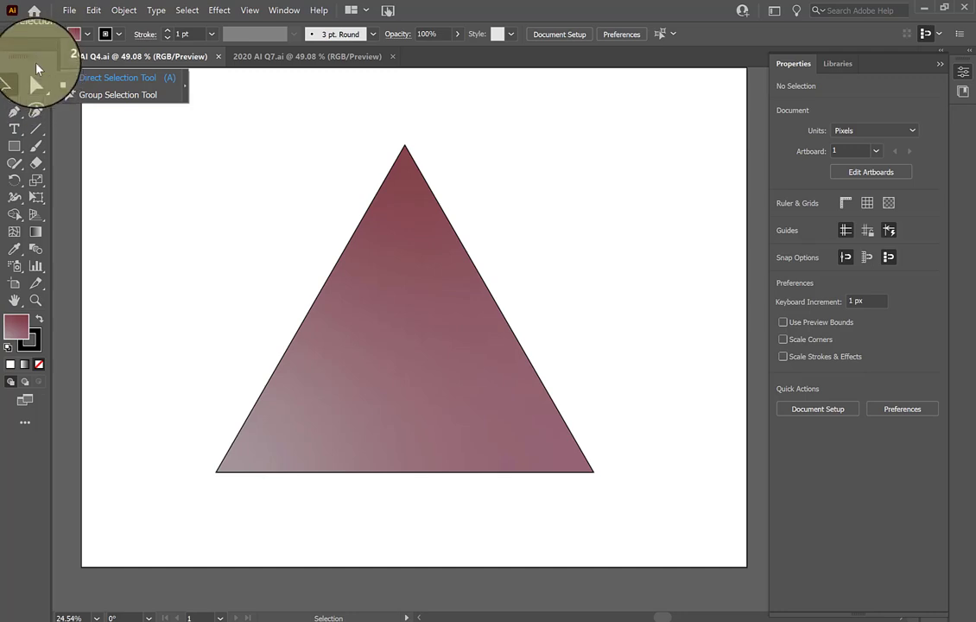
click(39, 84)
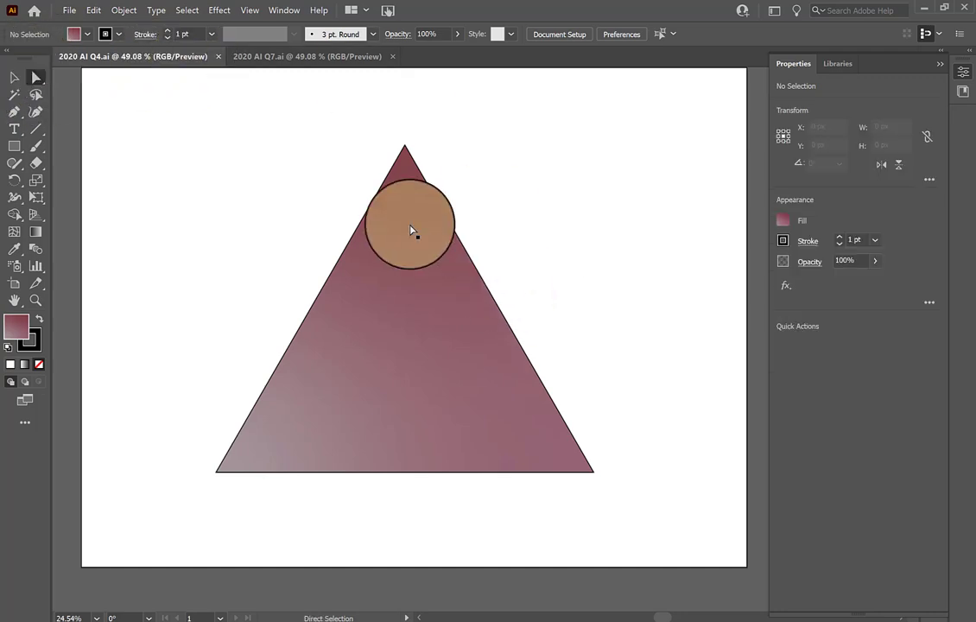
click(408, 324)
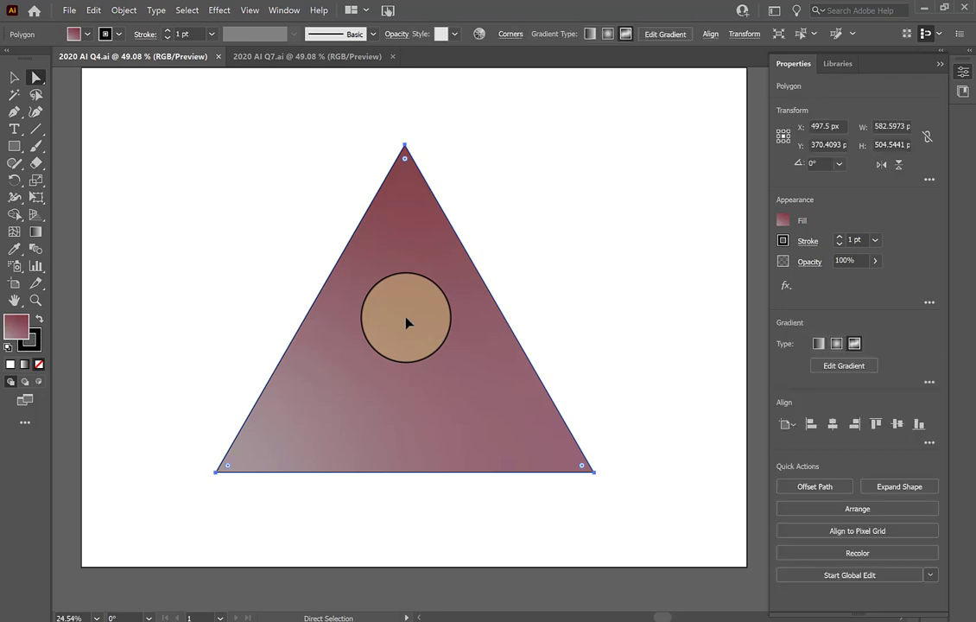
click(36, 80)
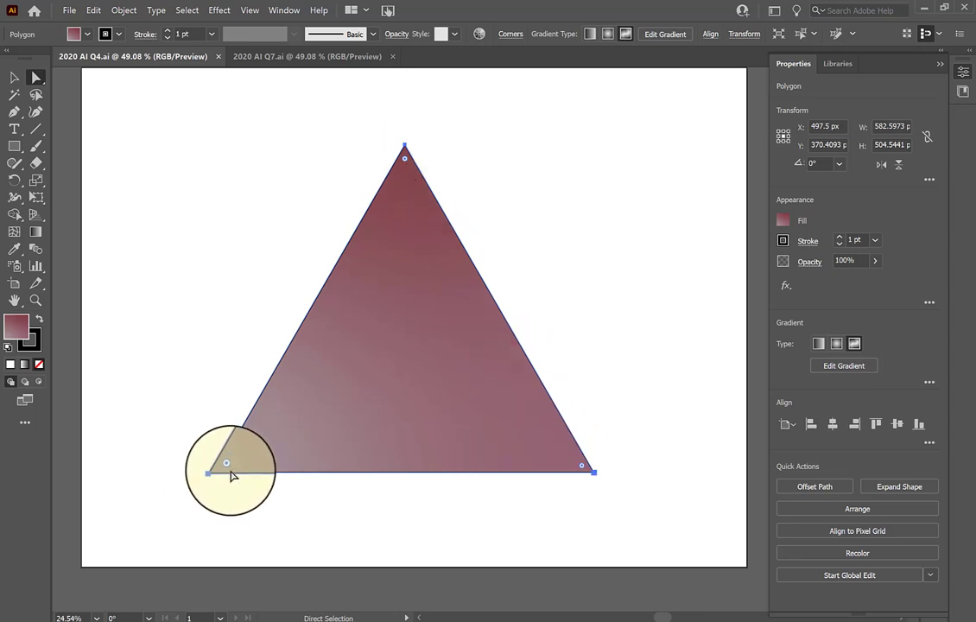
click(404, 147)
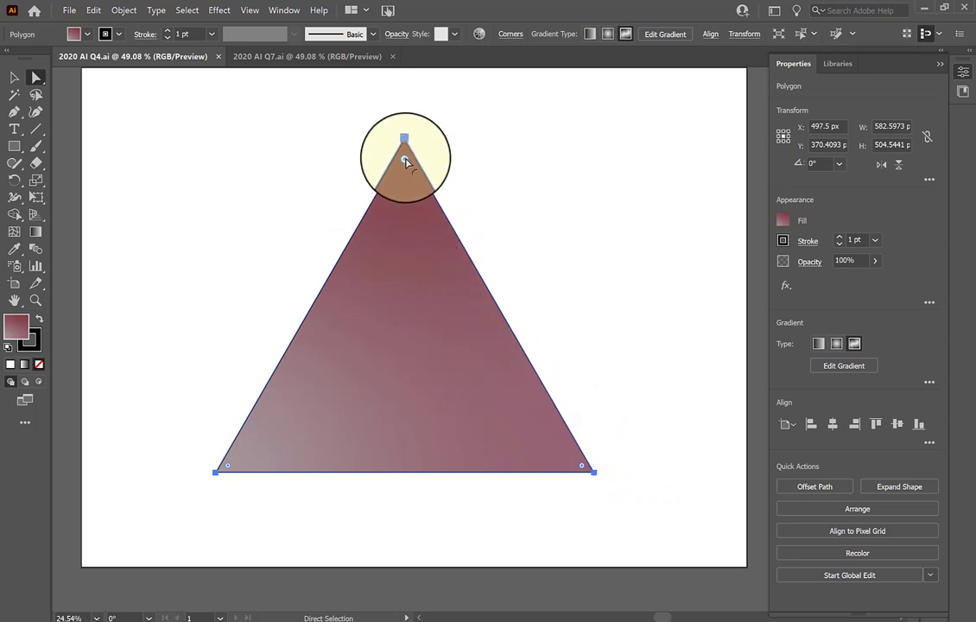
drag(405, 162, 416, 187)
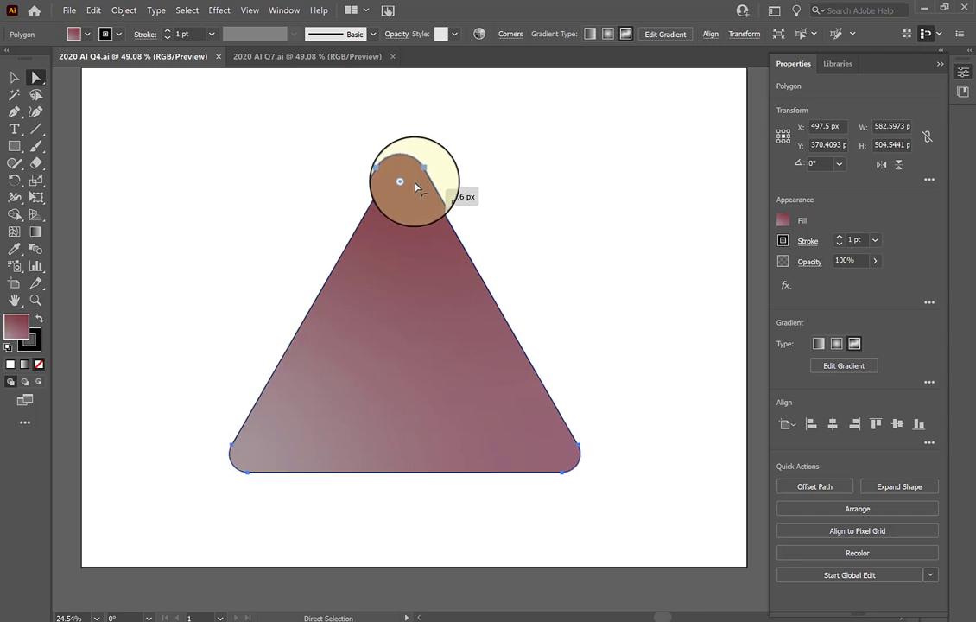
drag(416, 187, 416, 203)
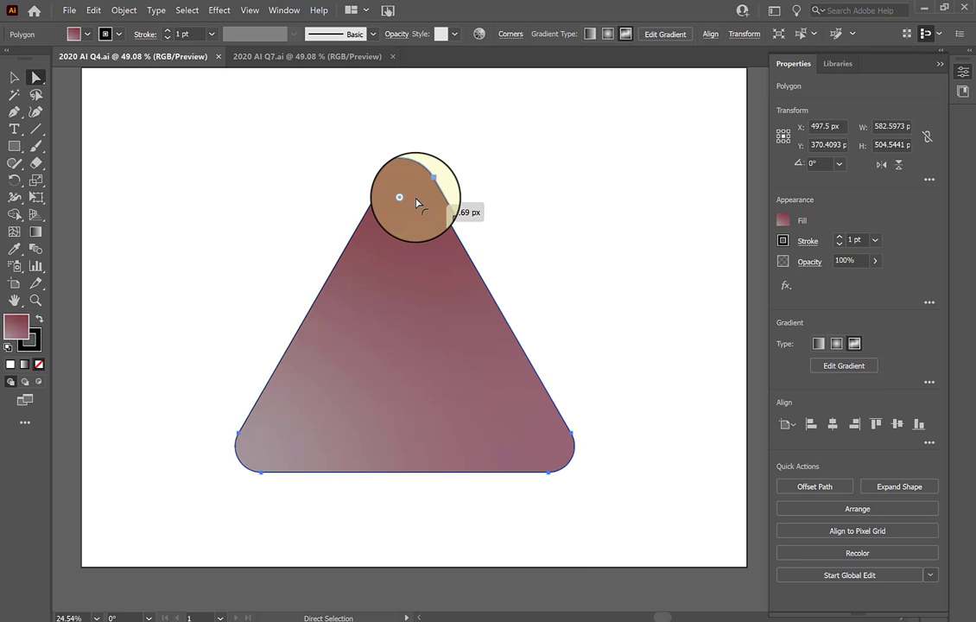
drag(416, 203, 431, 185)
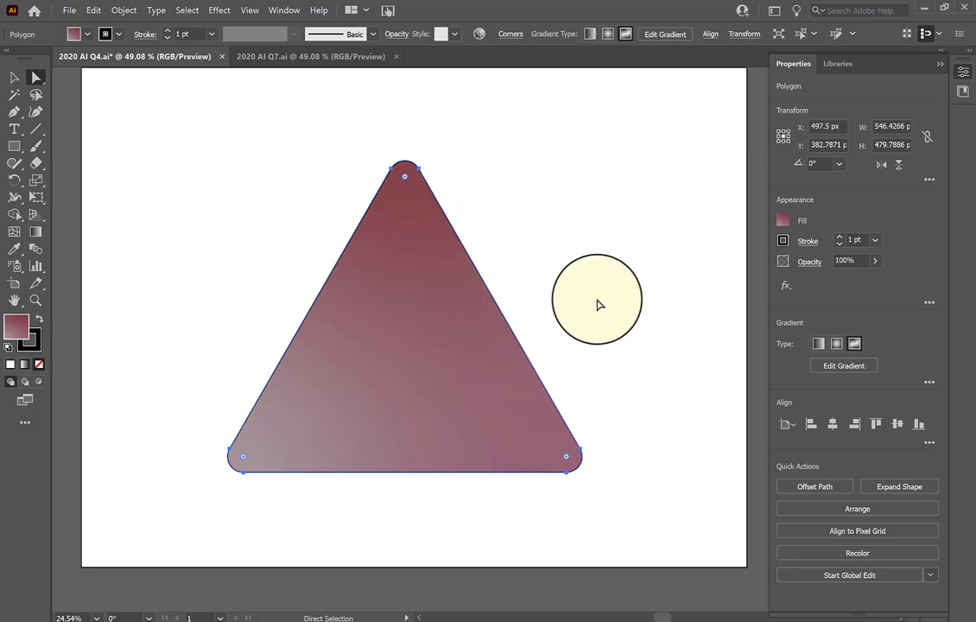
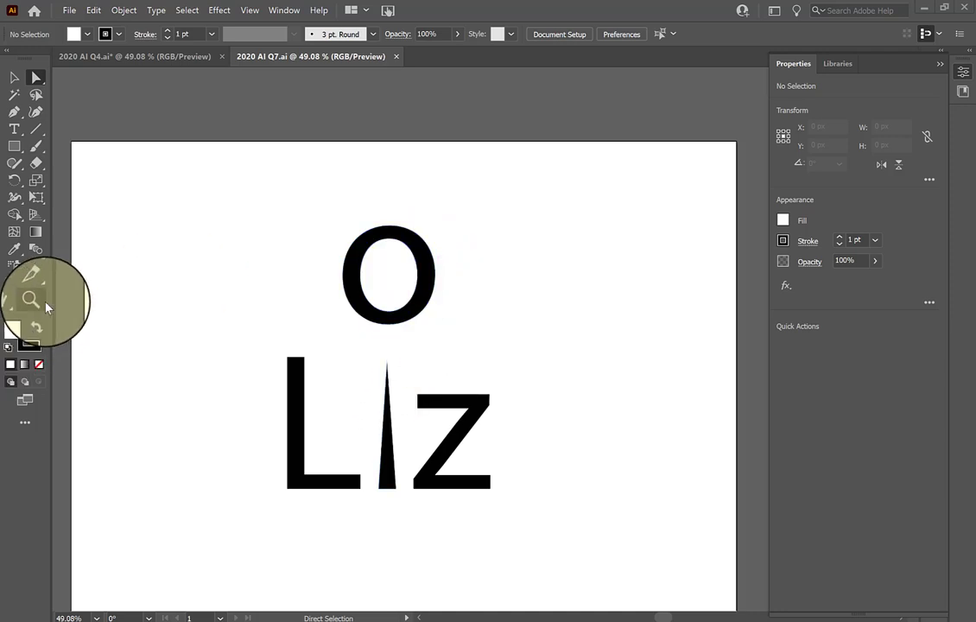
Step: In 2020 AI Q7.ai, move the O's lowest outer anchor point down onto the tip of the spike-shaped i with the Direct Selection tool
click(560, 345)
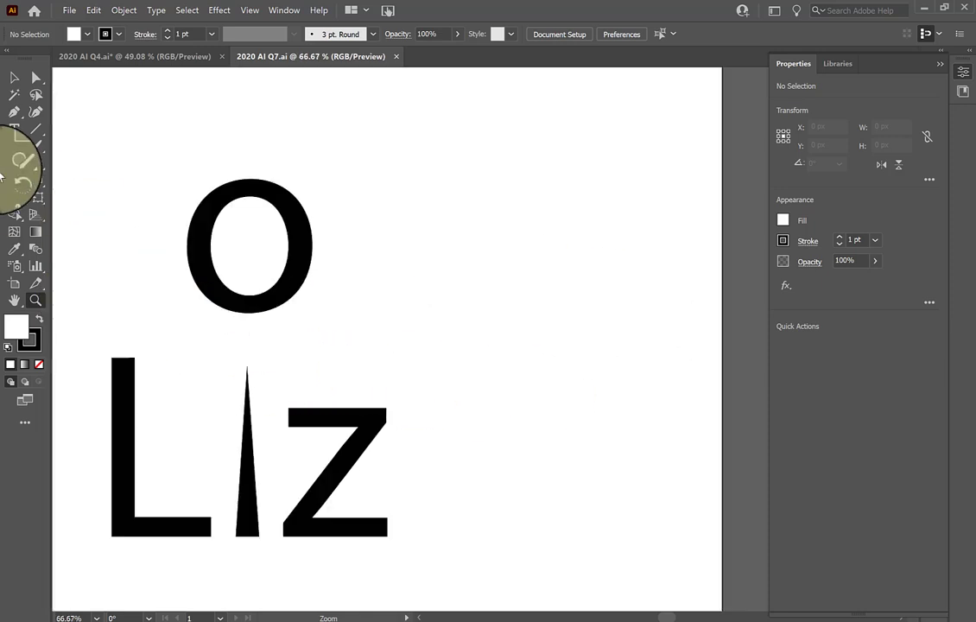
click(15, 298)
drag(130, 303, 246, 284)
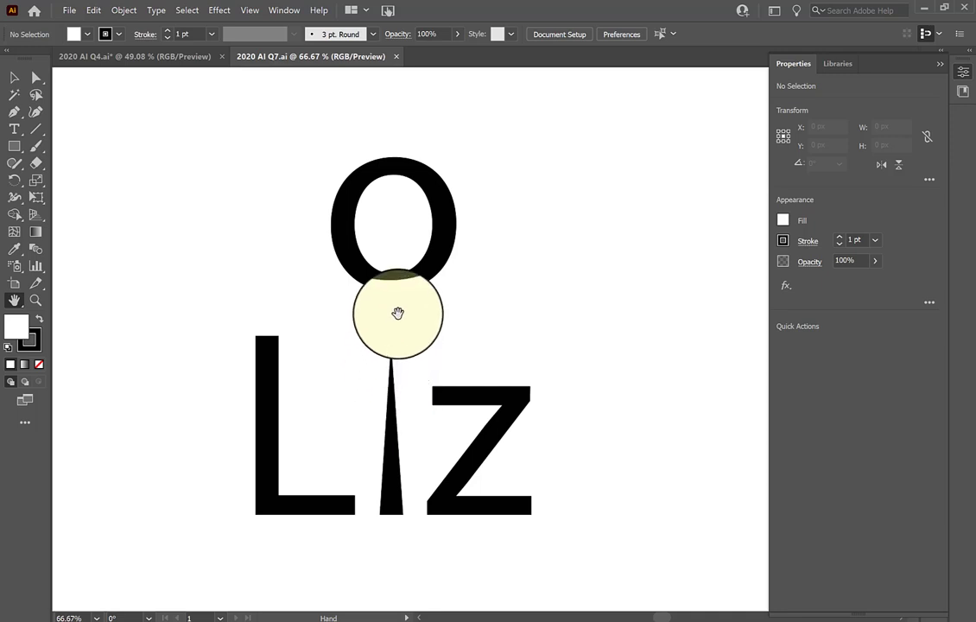
click(35, 79)
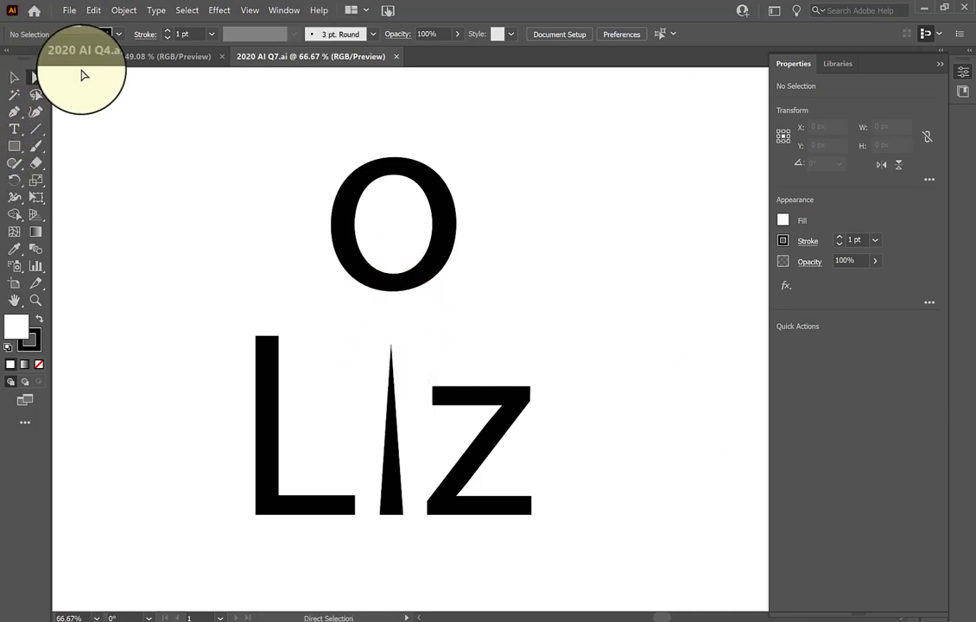
click(410, 288)
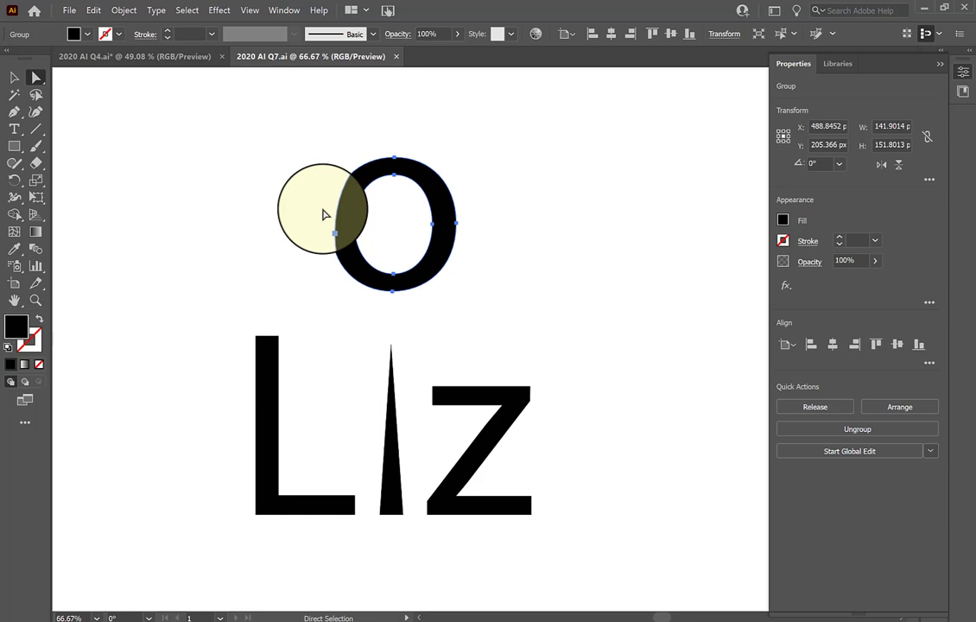
scroll(387, 294, up, 2)
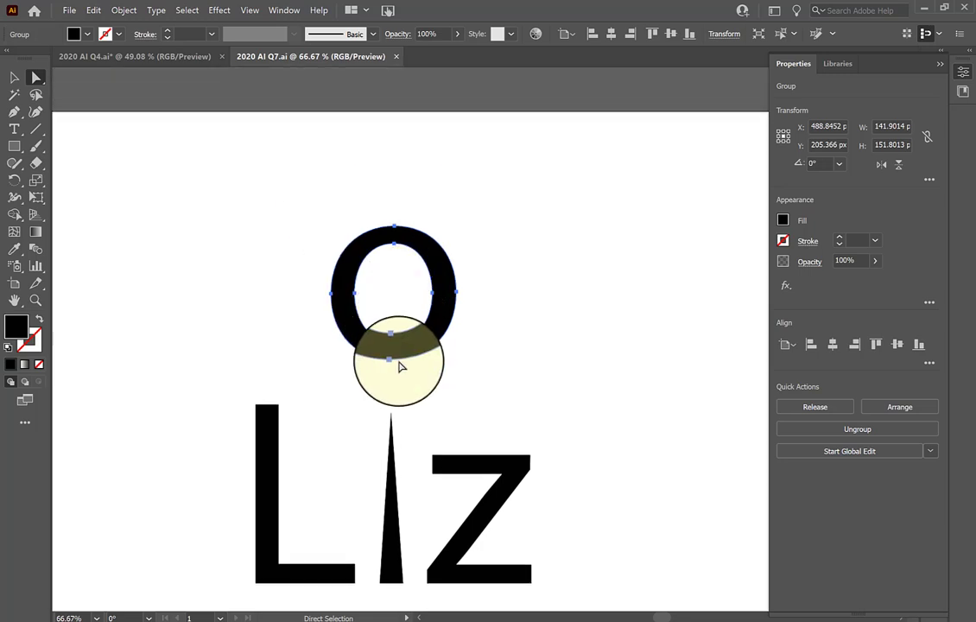
click(392, 362)
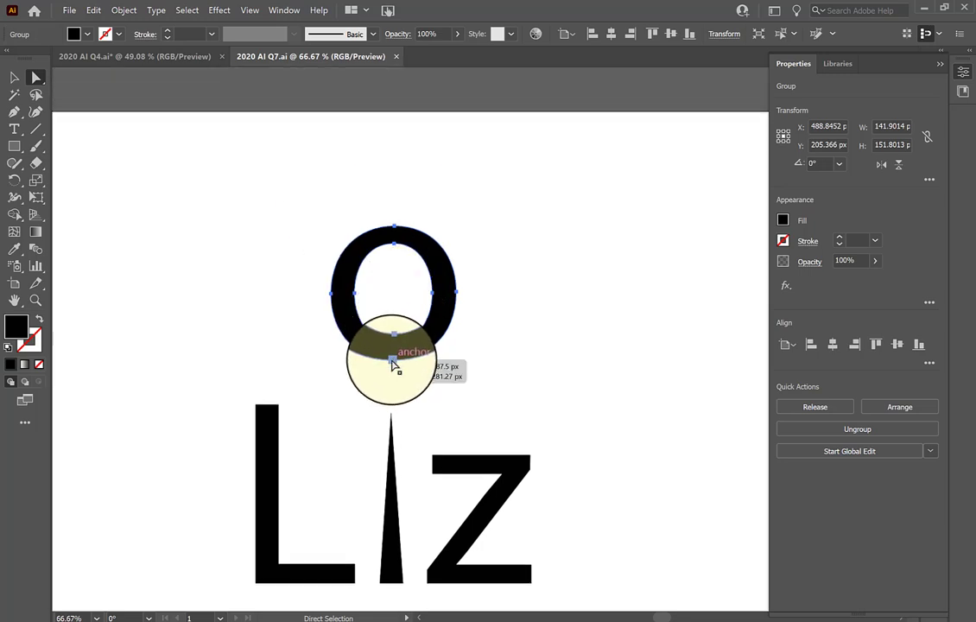
mouse_move(393, 361)
mouse_down()
mouse_move(392, 386)
mouse_move(396, 362)
mouse_move(401, 380)
mouse_move(393, 366)
mouse_up()
key(ctrl+z)
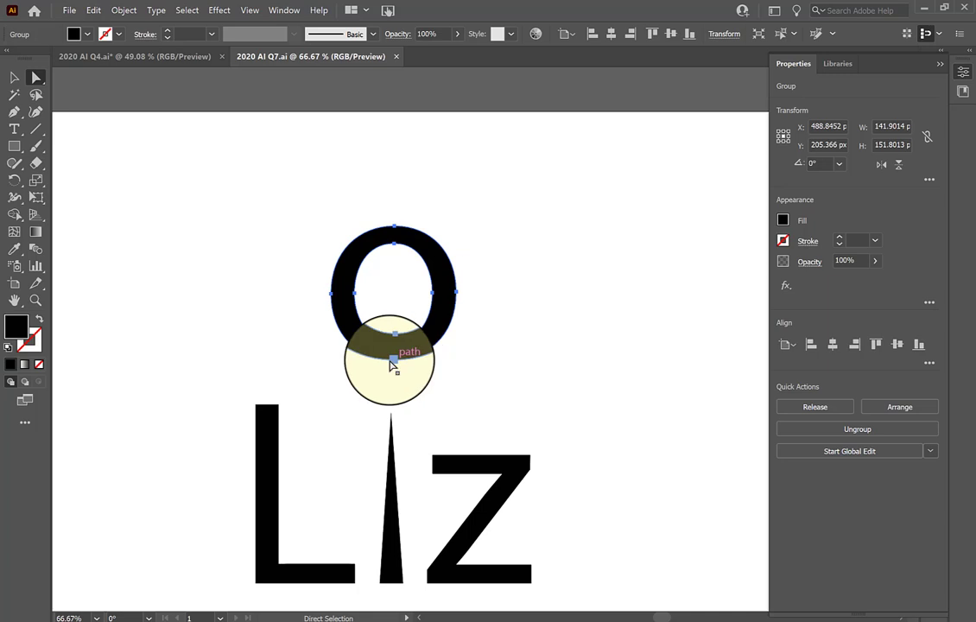
click(393, 361)
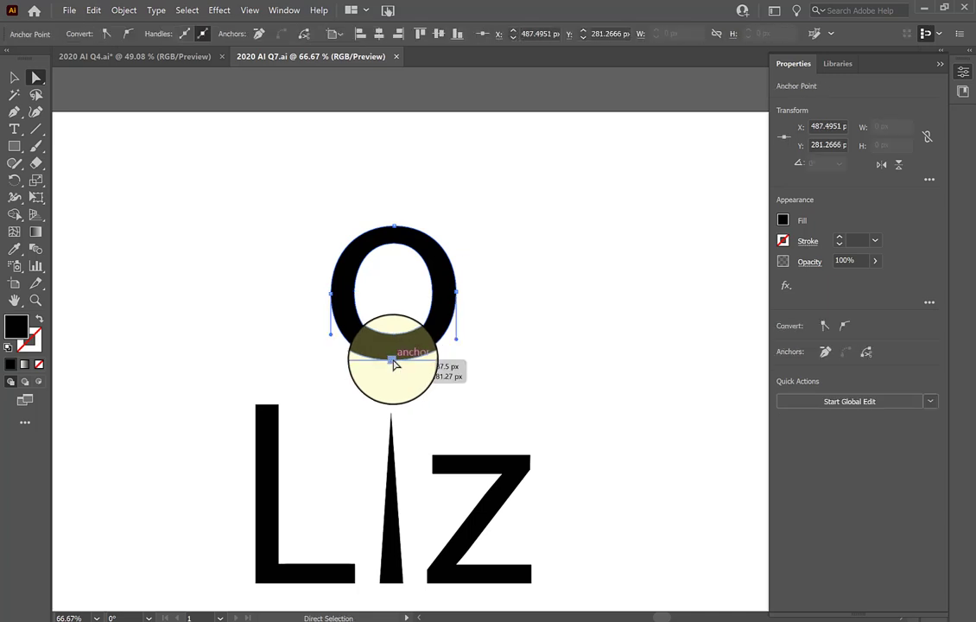
drag(393, 363, 394, 416)
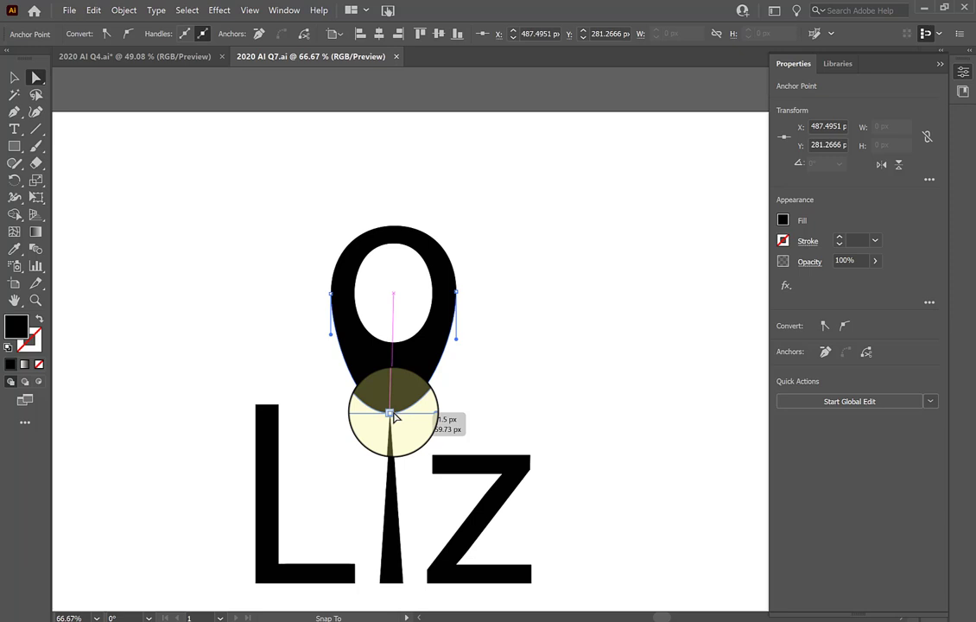
drag(393, 415, 394, 415)
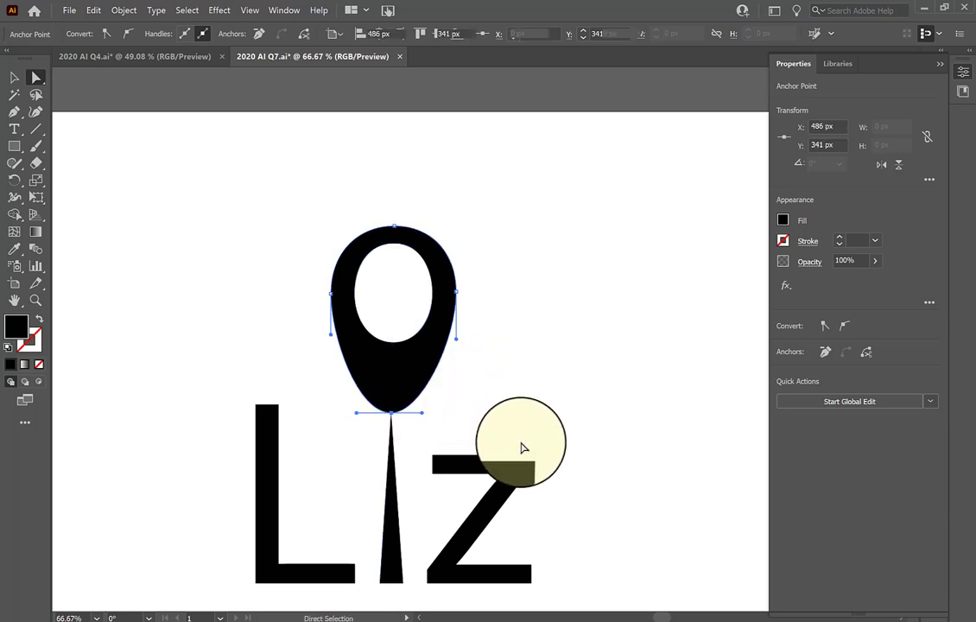
click(518, 447)
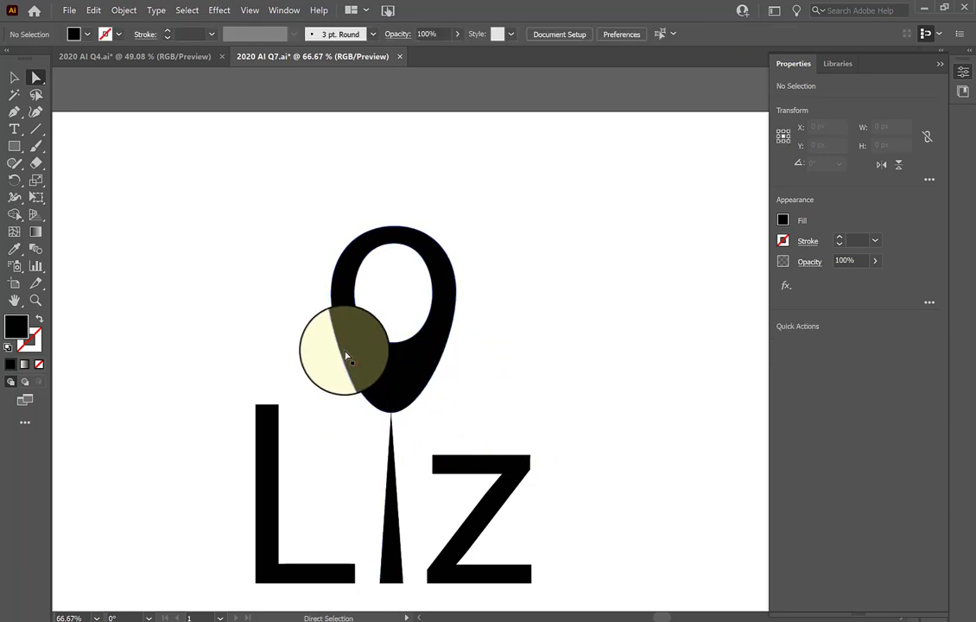
Step: Convert the O's lowest outer anchor point to a corner so the shape ends in a sharp point, and deselect the artwork
drag(398, 392, 390, 415)
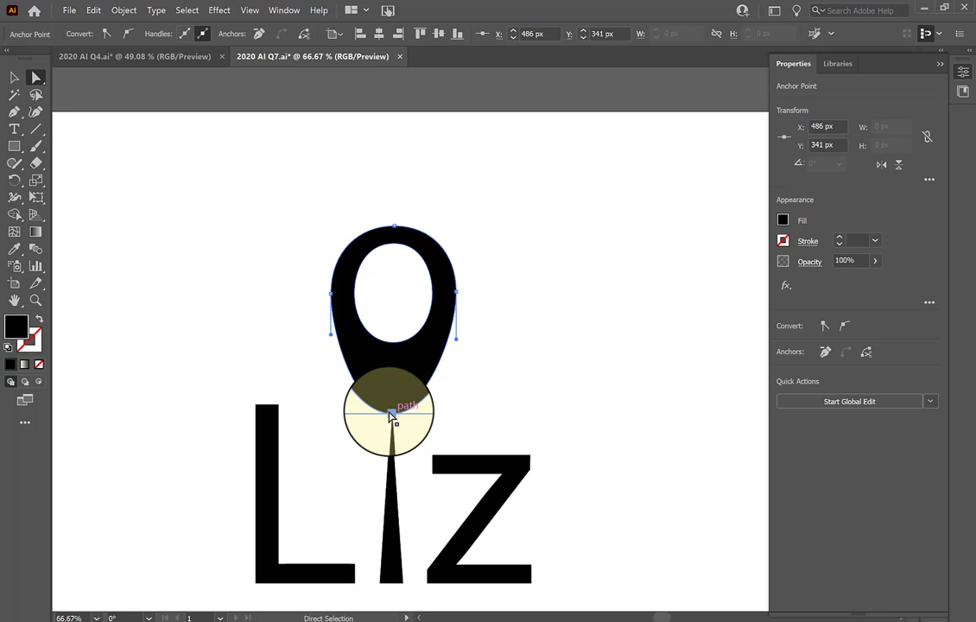
click(391, 416)
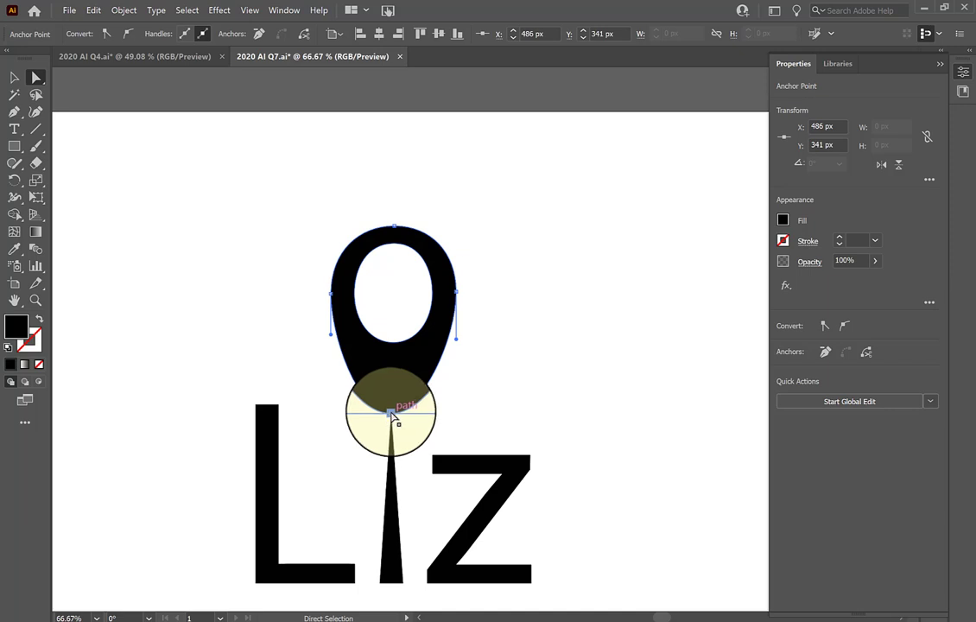
click(824, 326)
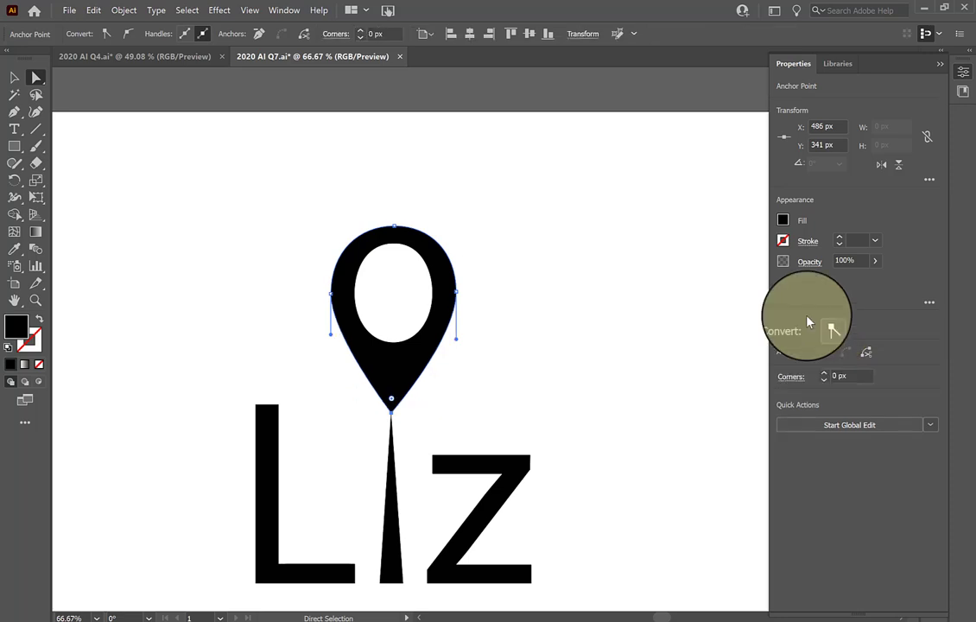
click(14, 79)
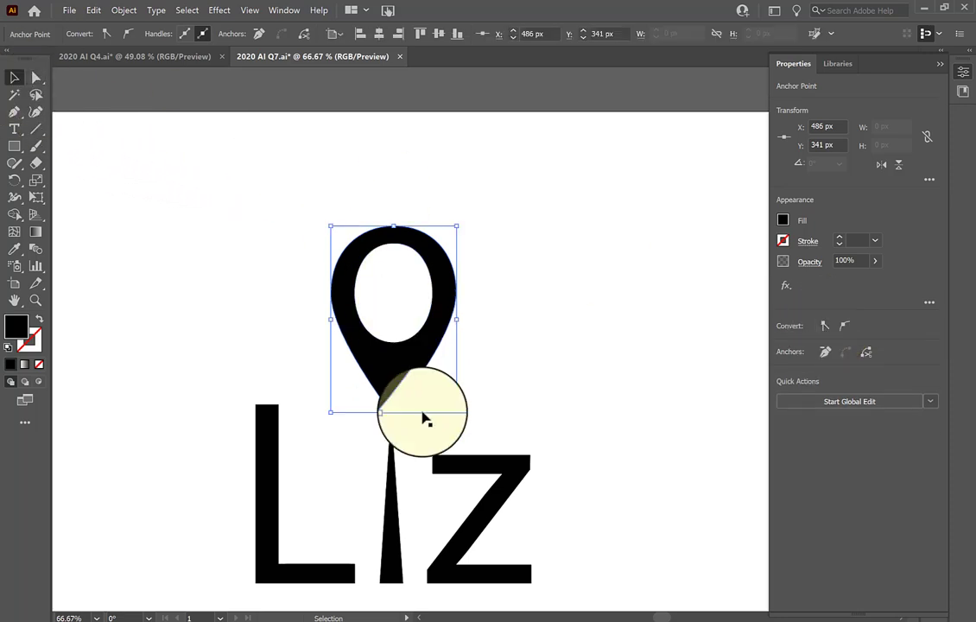
click(557, 393)
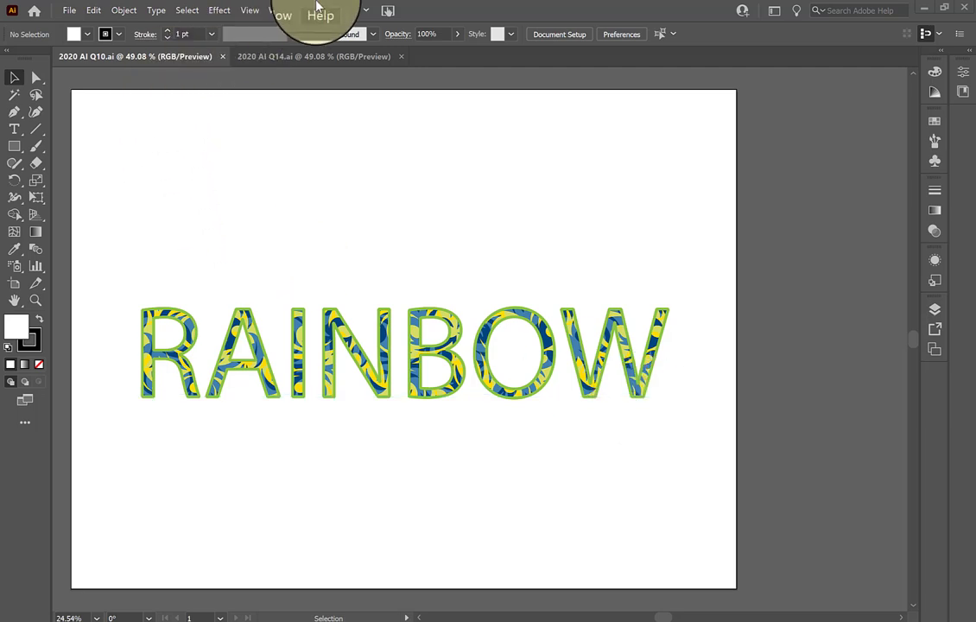
Step: In 2020 AI Q10.ai, save the appearance of the RAINBOW text as a new graphic style named Tropical
click(292, 14)
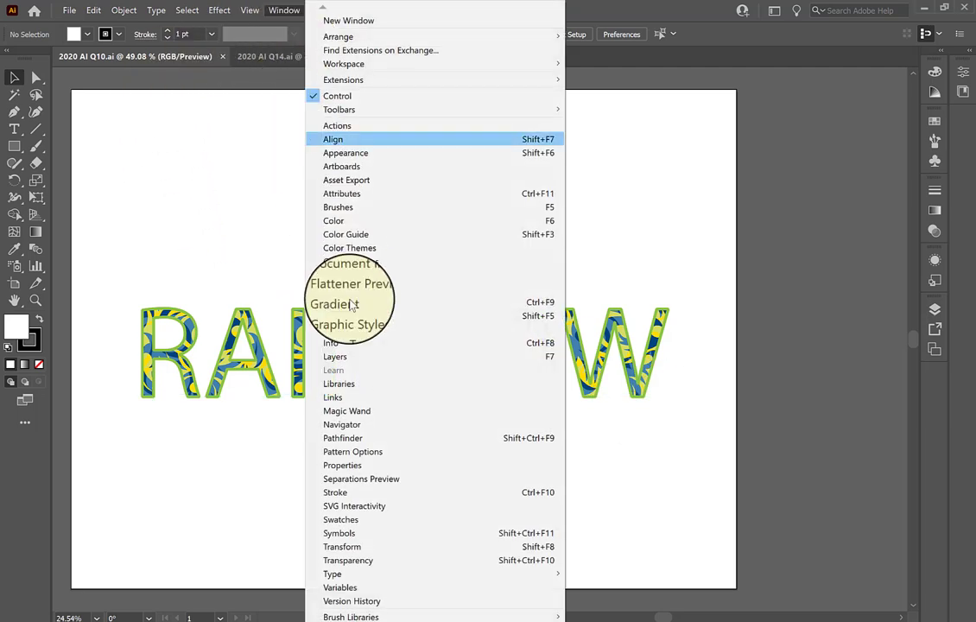
click(369, 318)
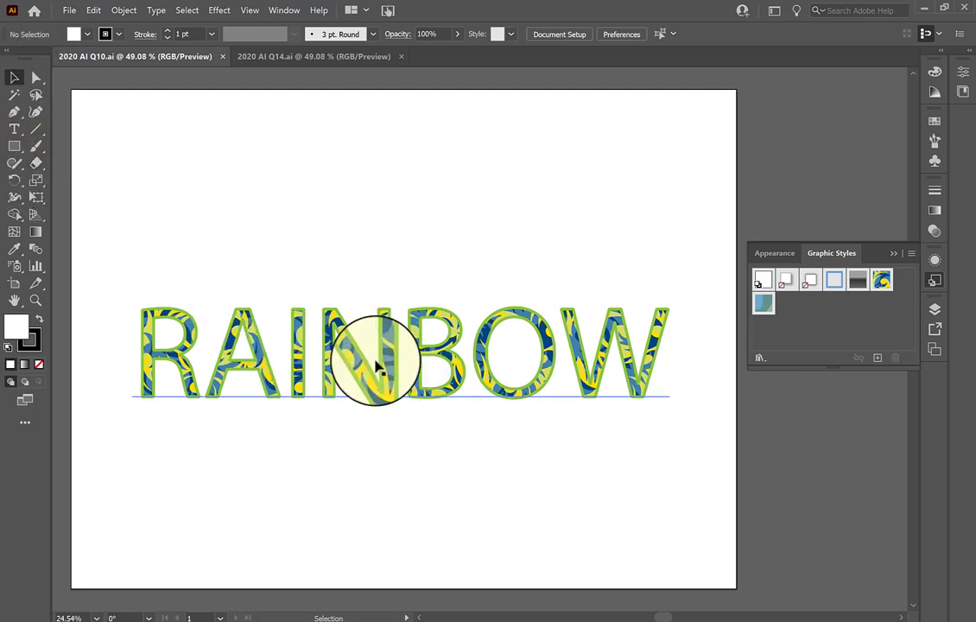
scroll(377, 367, up, 2)
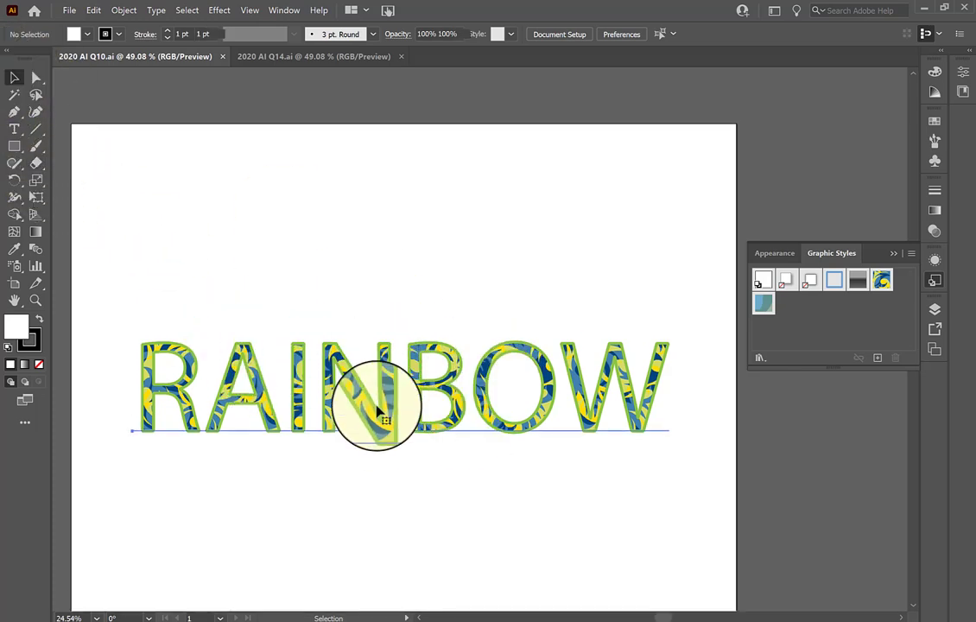
click(378, 407)
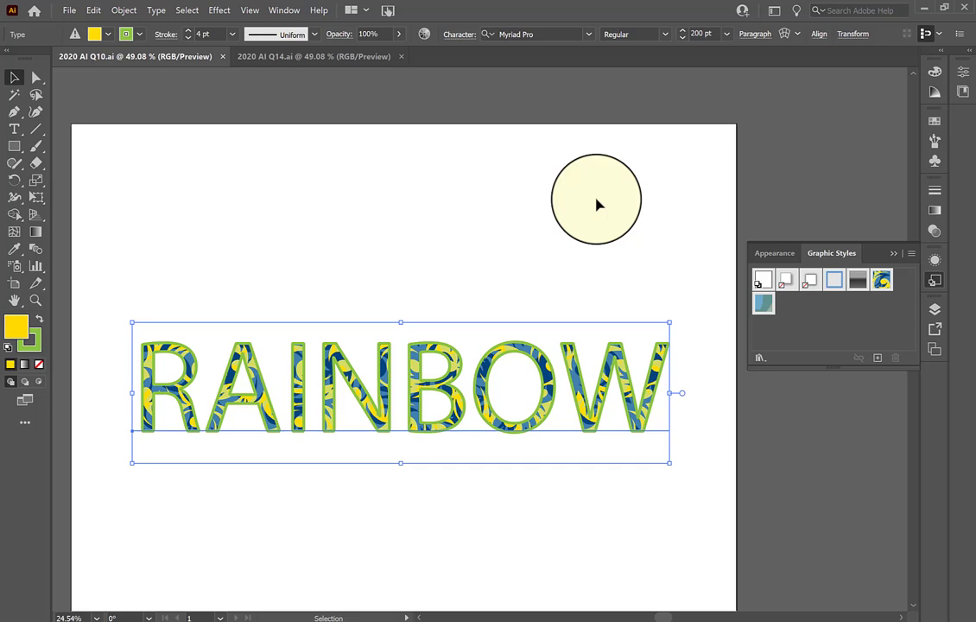
click(911, 254)
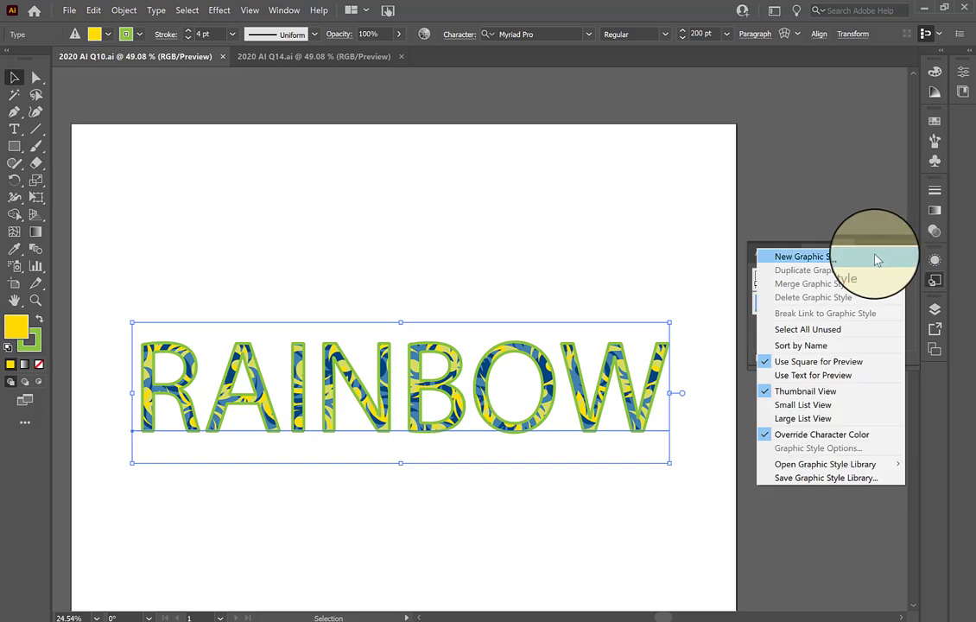
click(877, 260)
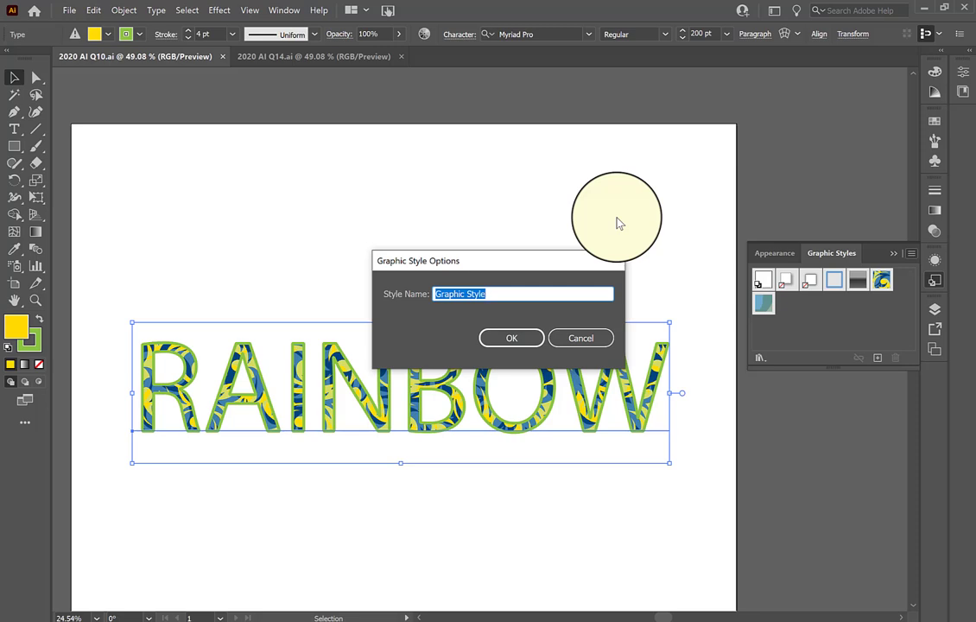
text(Tropical)
click(516, 338)
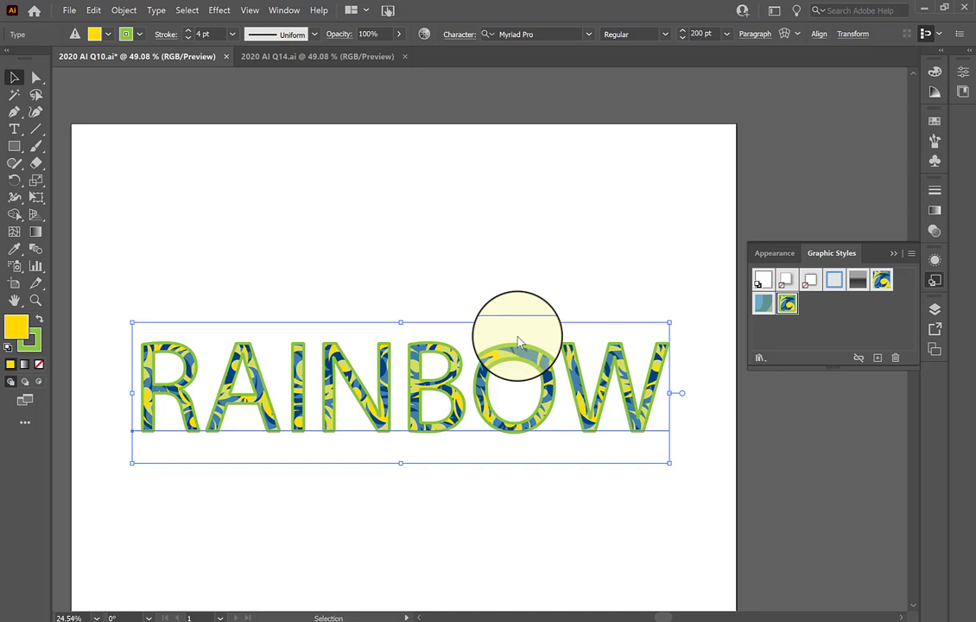
Step: Draw a wide rectangle above the RAINBOW text and apply the Tropical graphic style to it
click(787, 304)
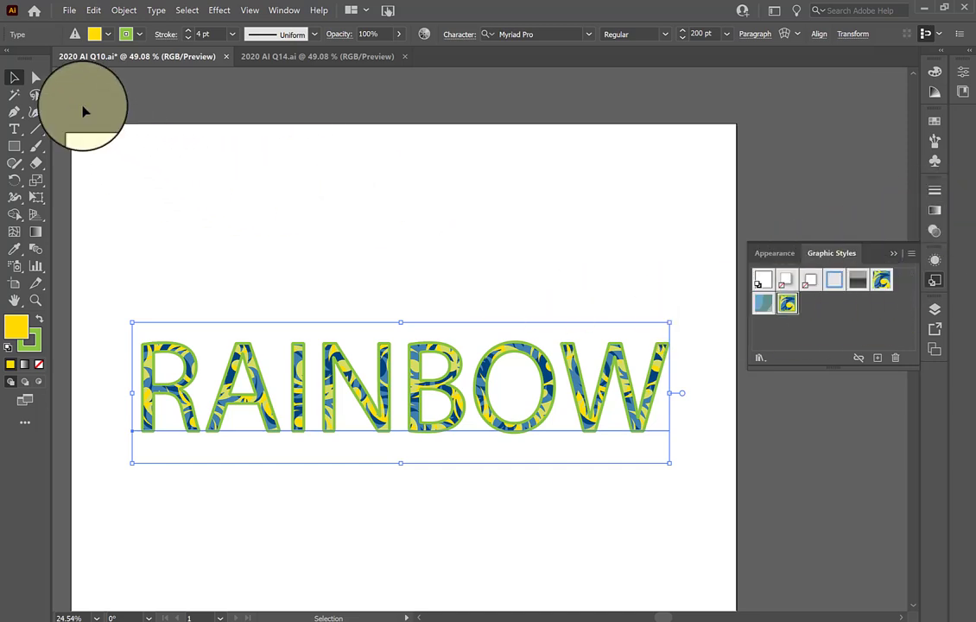
click(14, 146)
drag(137, 160, 409, 242)
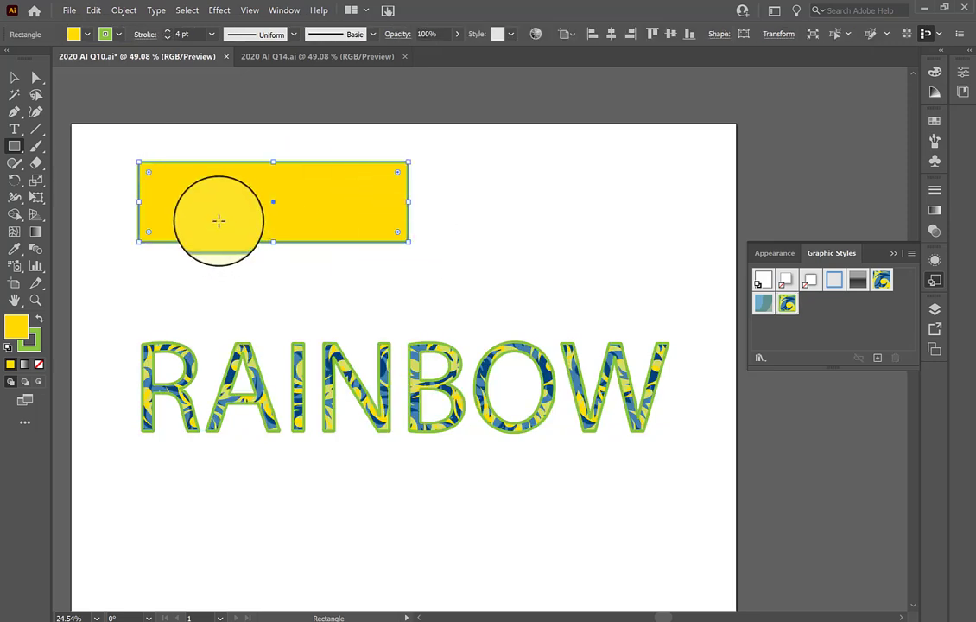
click(787, 302)
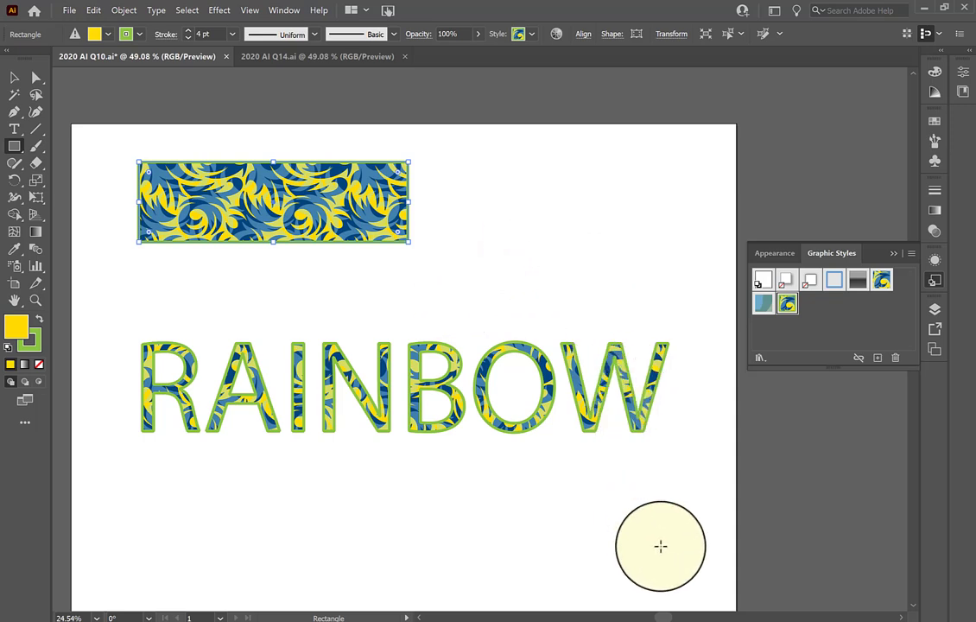
Step: In 2020 AI Q14.ai, show the document's symbols and open the Flowers symbol library, placing it beside the artboard just below them
key(ctrl+Tab)
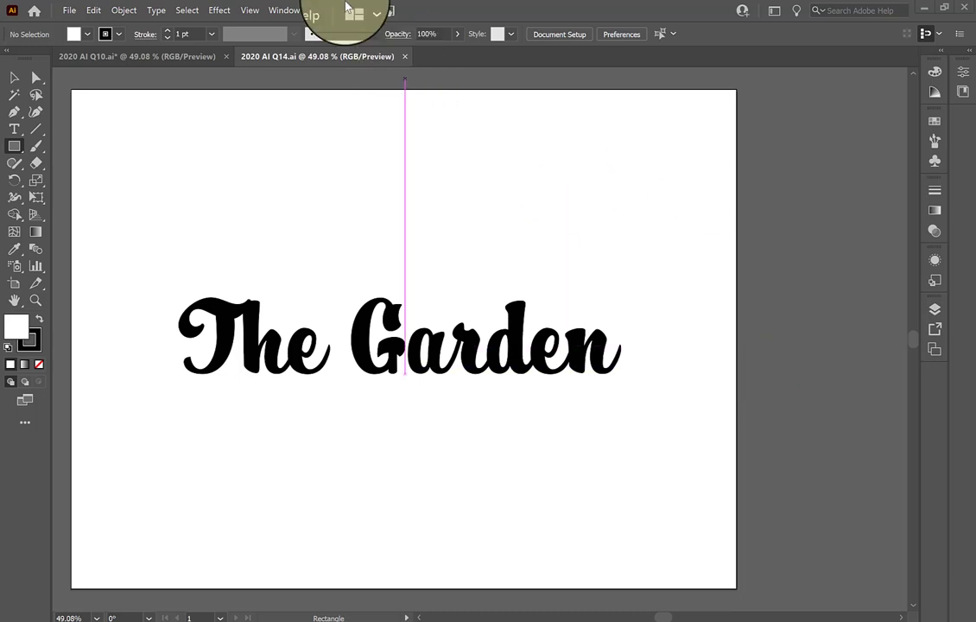
click(271, 10)
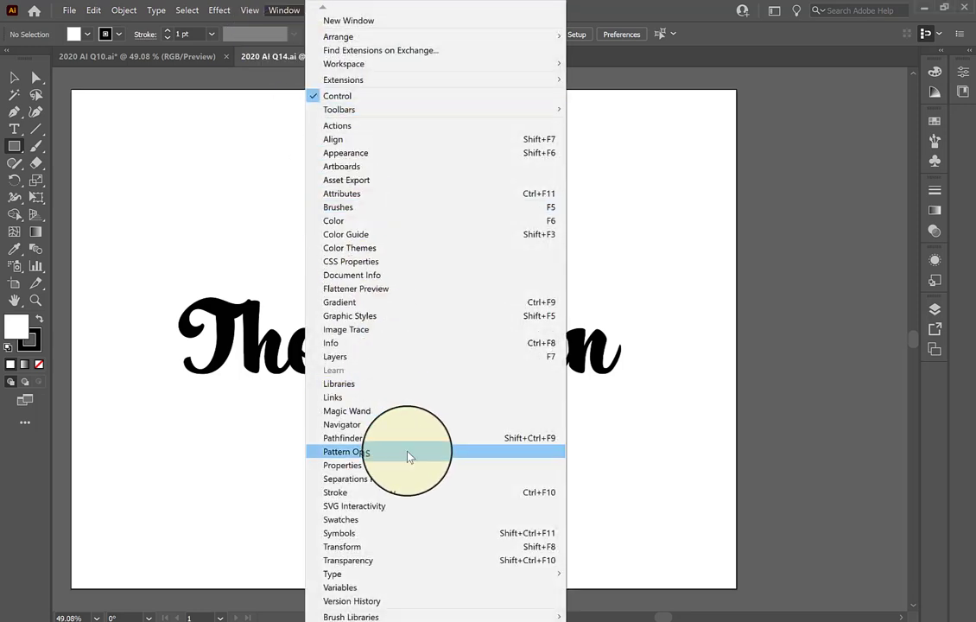
click(370, 534)
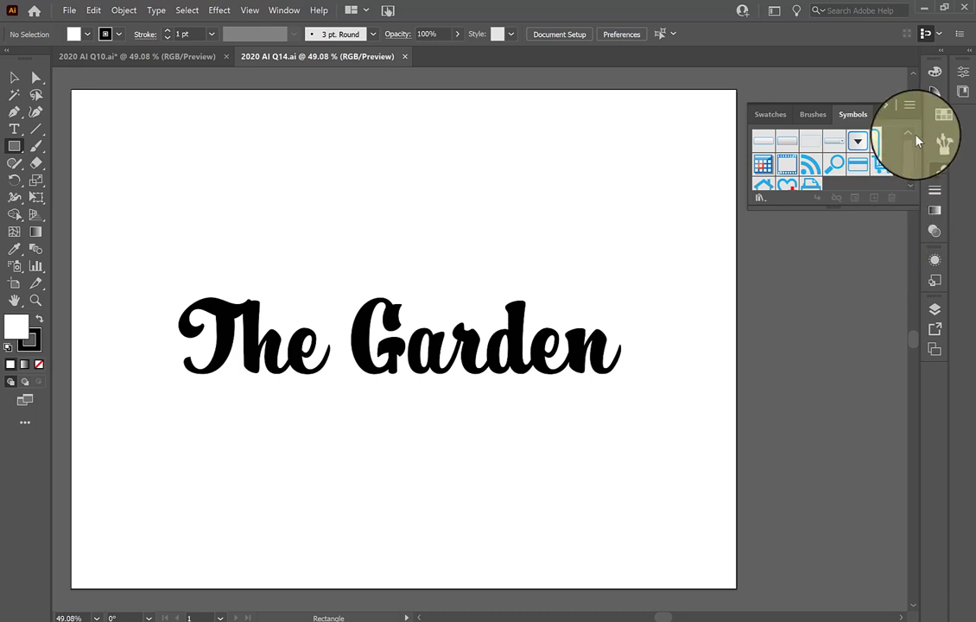
mouse_move(911, 148)
mouse_down()
mouse_move(911, 166)
mouse_move(911, 159)
mouse_up()
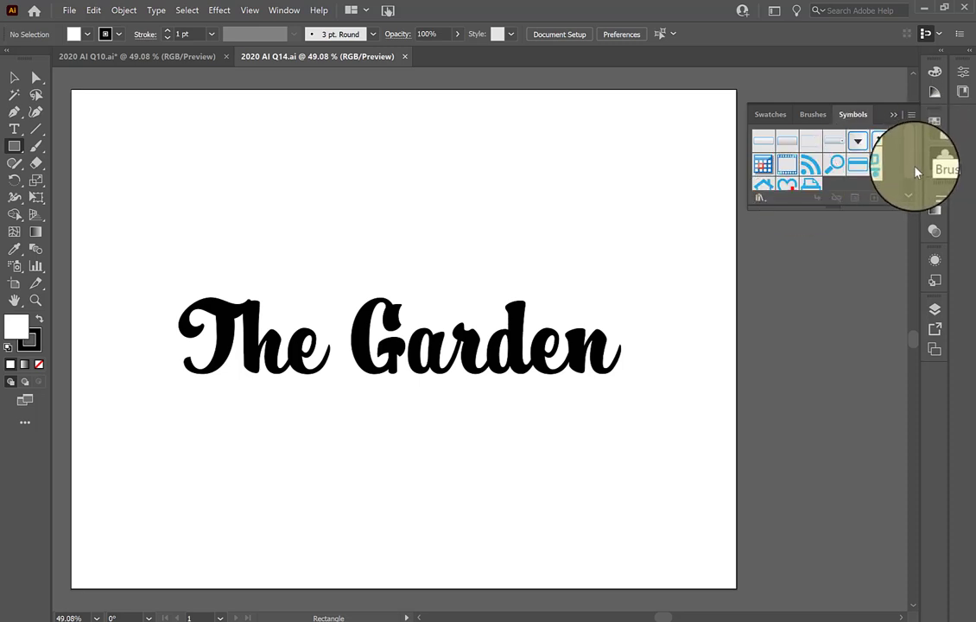
click(908, 196)
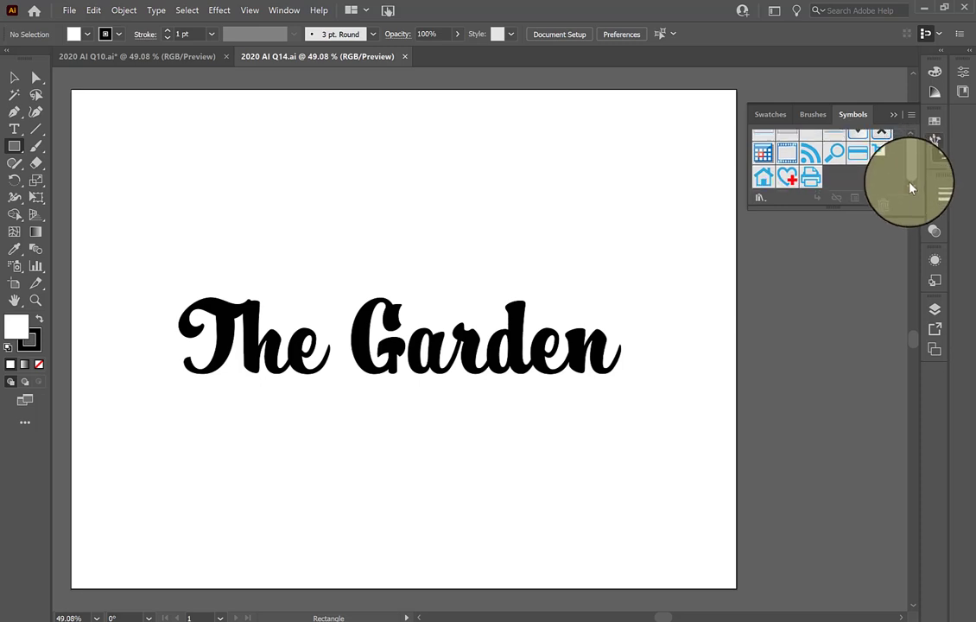
click(759, 198)
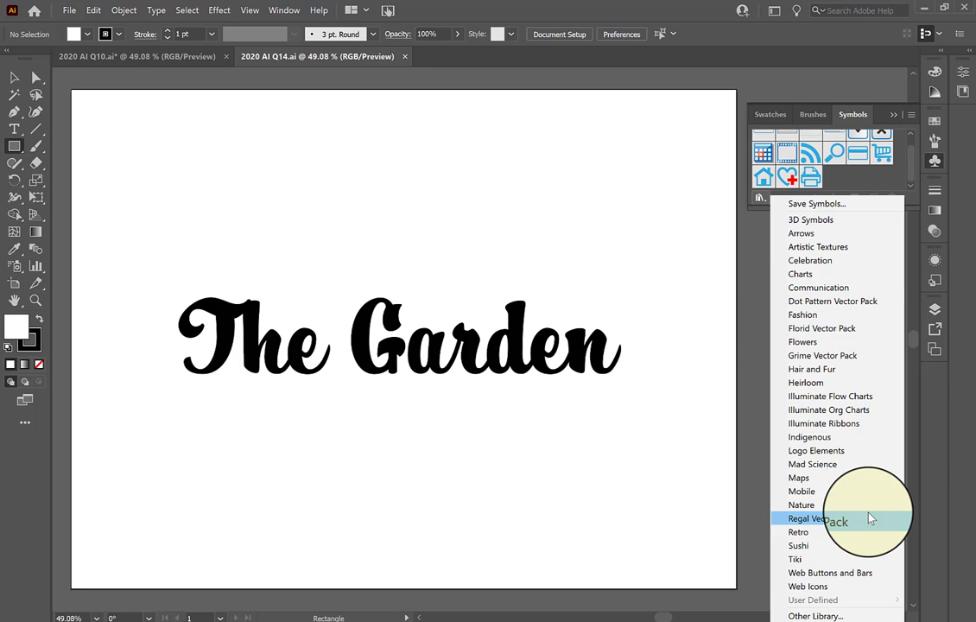
click(803, 342)
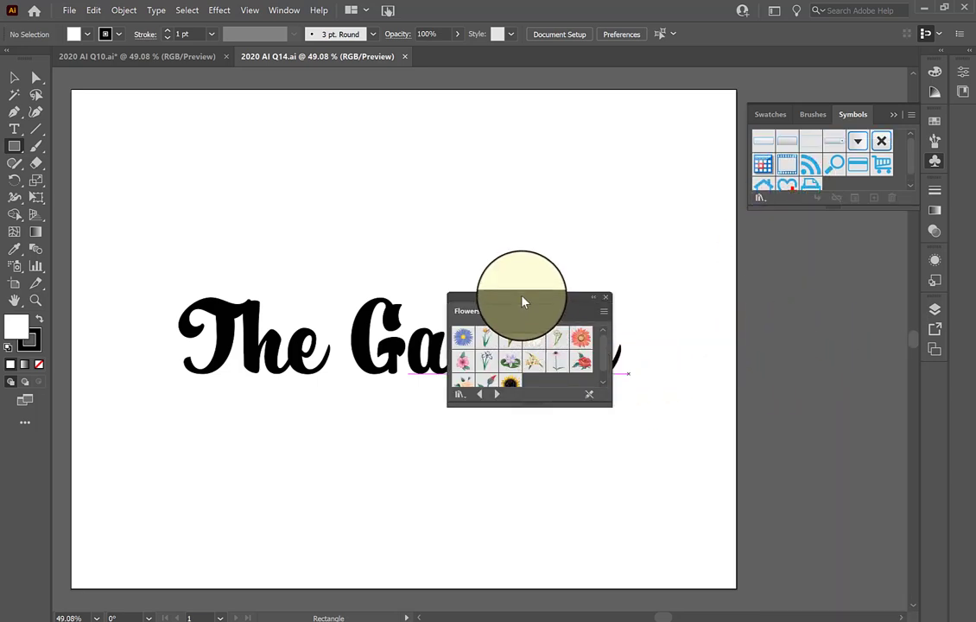
drag(523, 302, 741, 289)
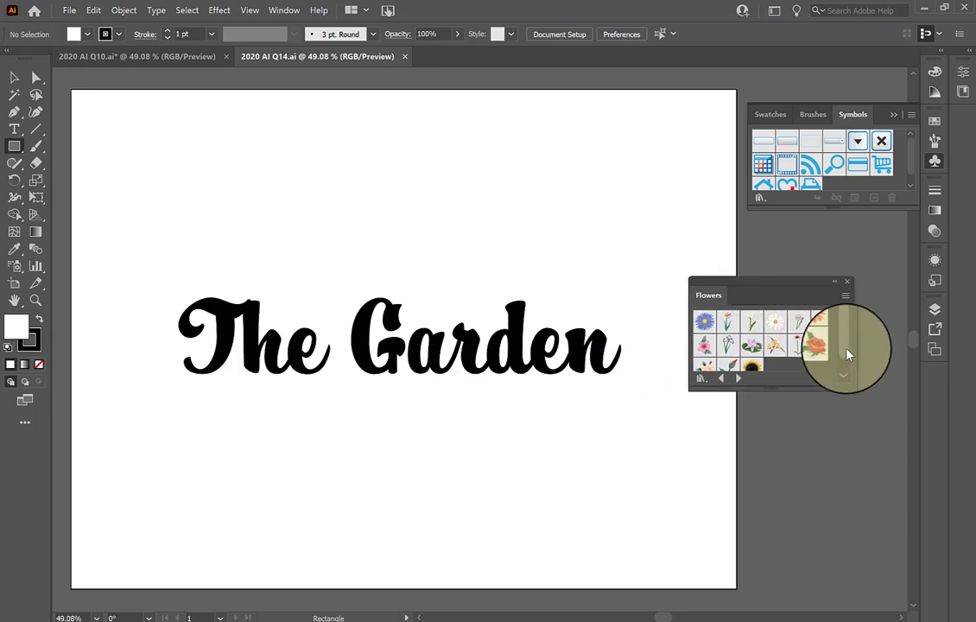
drag(848, 355, 815, 270)
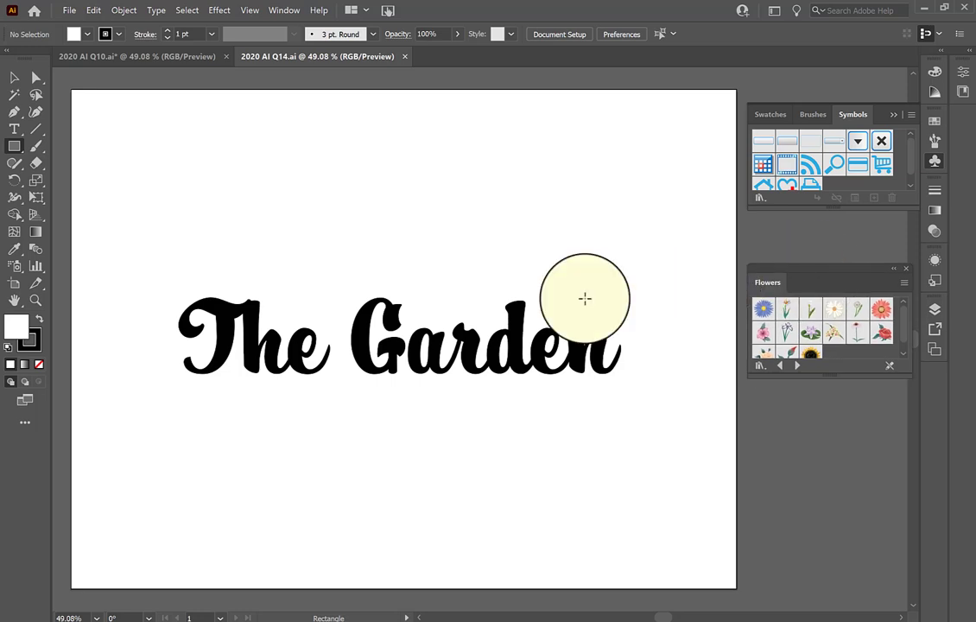
Step: Place the blue daisy-like flower symbol from the Flowers library at the upper end of the last n in The Garden, and deselect it
click(15, 77)
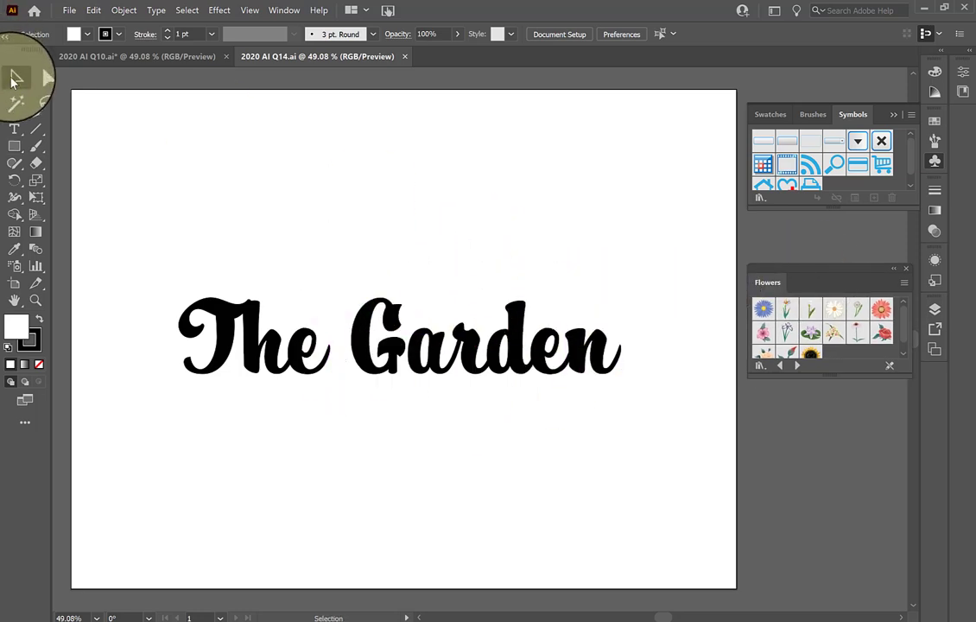
click(765, 311)
drag(766, 314, 637, 328)
click(668, 395)
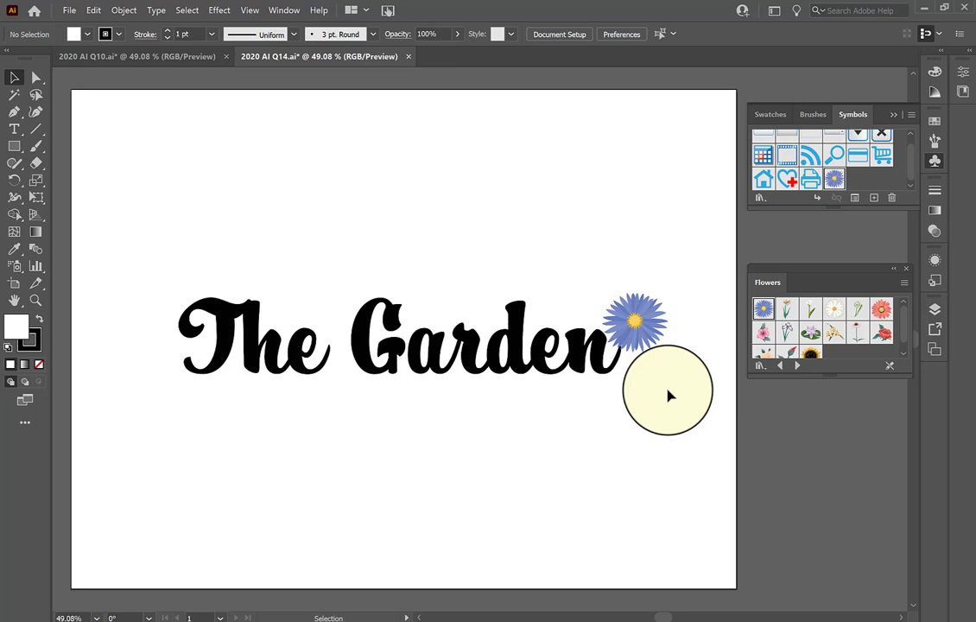
Step: Switch the symbol library from Flowers to Mad Science and look through its symbols
click(760, 365)
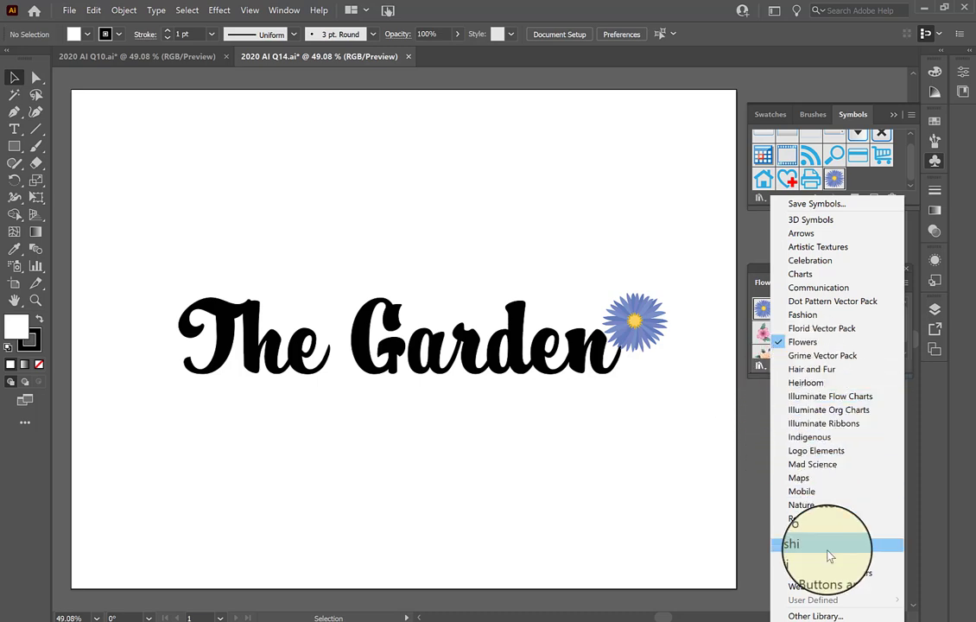
click(820, 467)
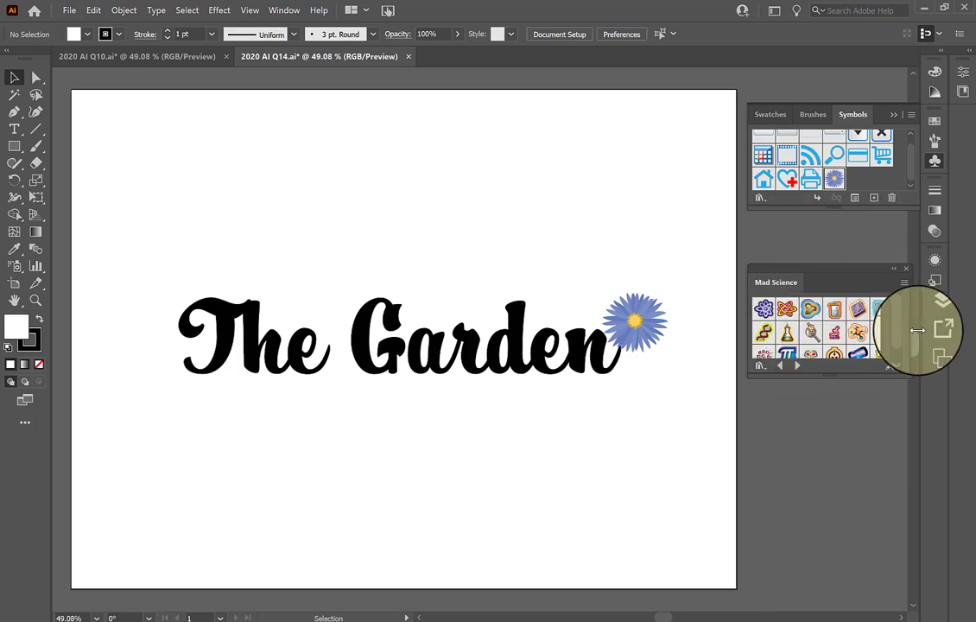
drag(905, 320, 902, 339)
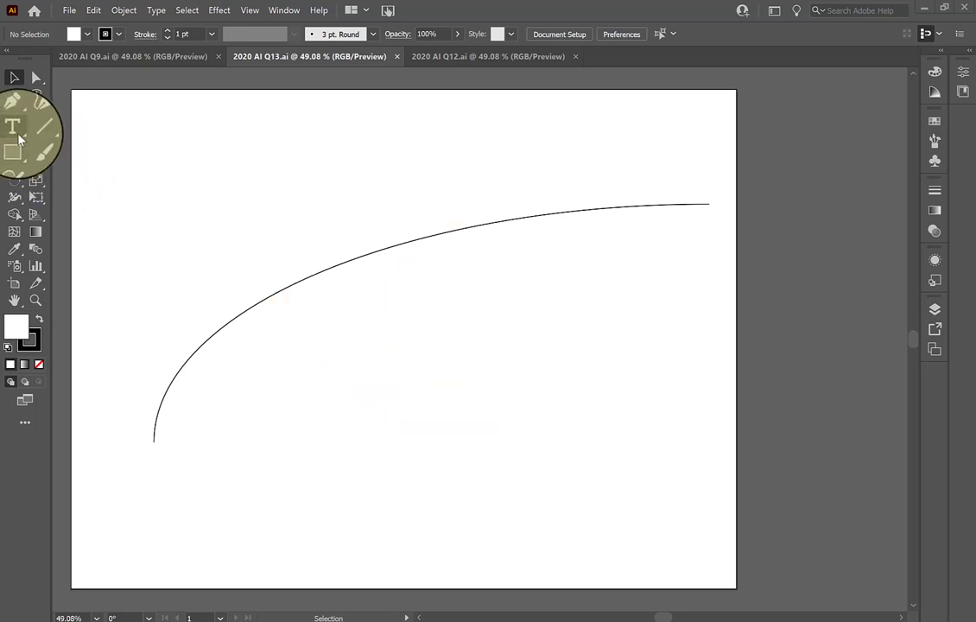
Step: In 2020 AI Q13.ai, start path type partway along the curve and set the font size to 36 pt
drag(17, 131, 72, 167)
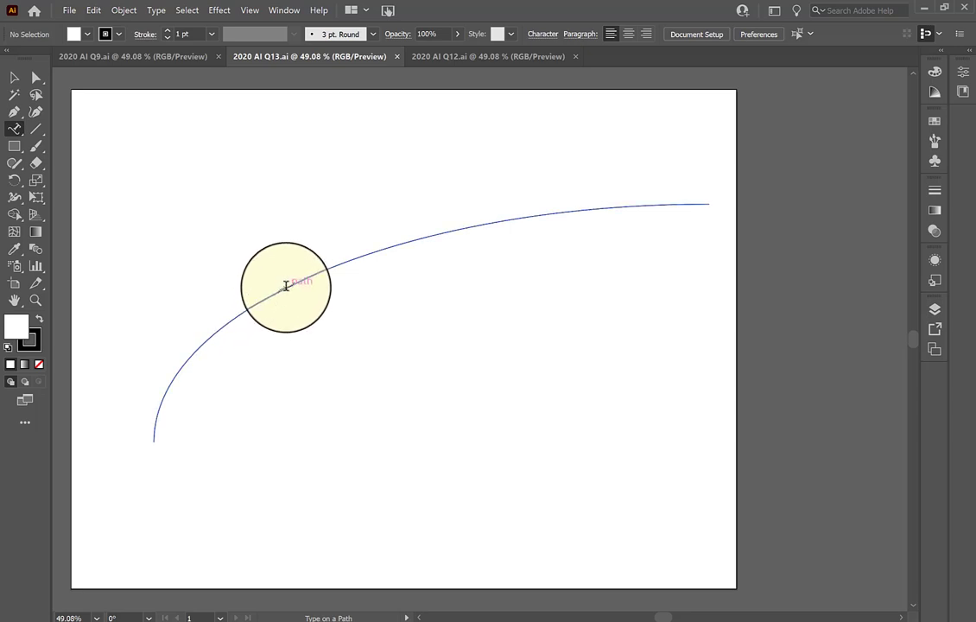
click(286, 286)
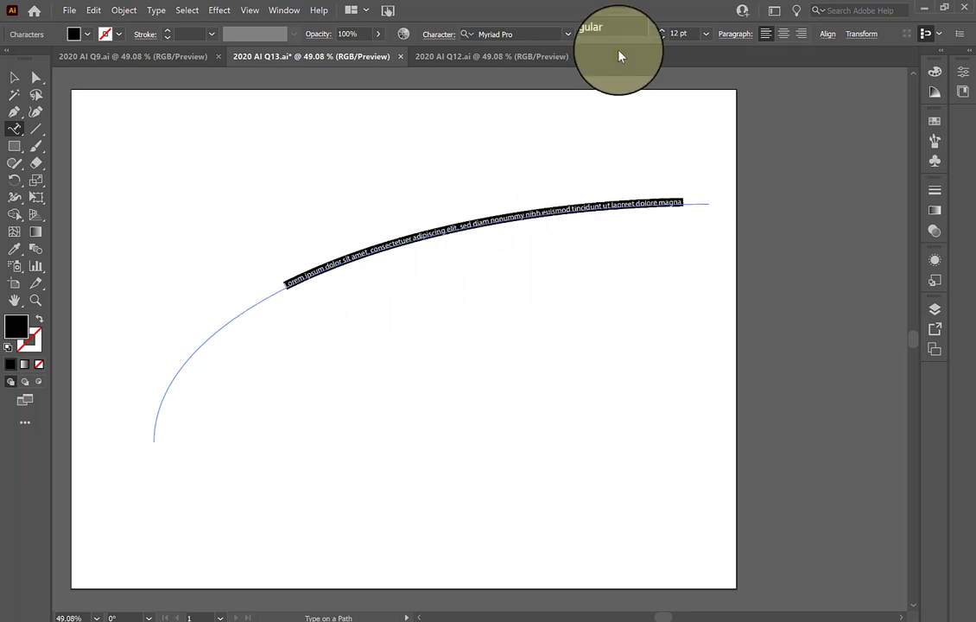
click(707, 34)
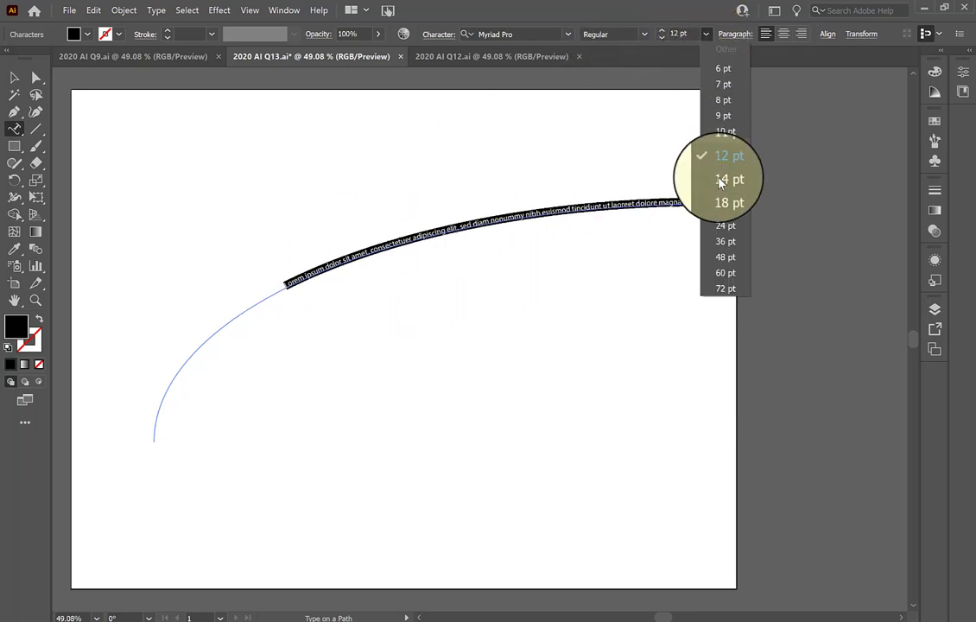
click(726, 248)
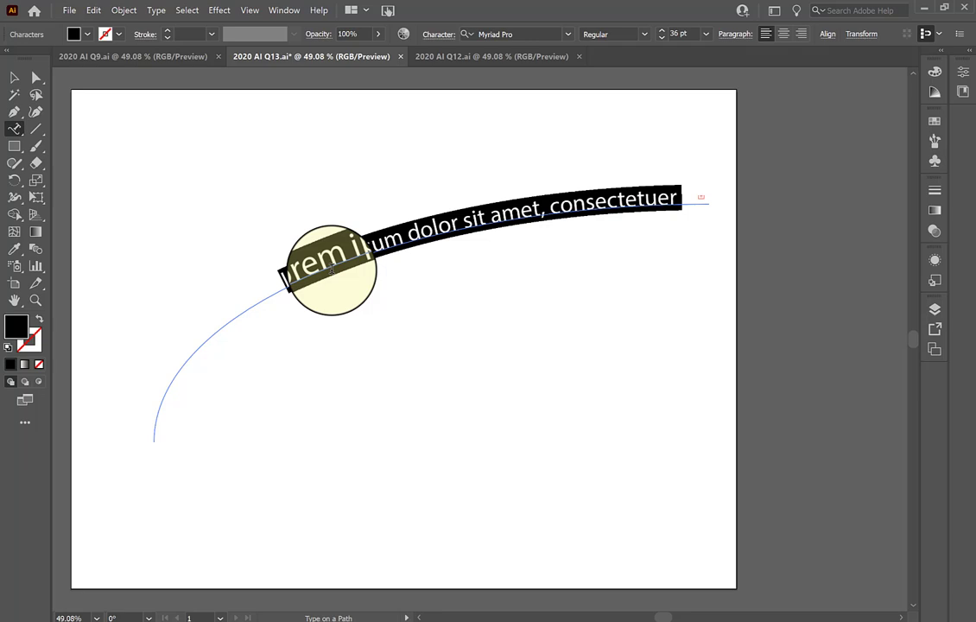
Step: Replace the placeholder text on the curve with "Eat healthy!" and deselect the type object
key(BackSpace)
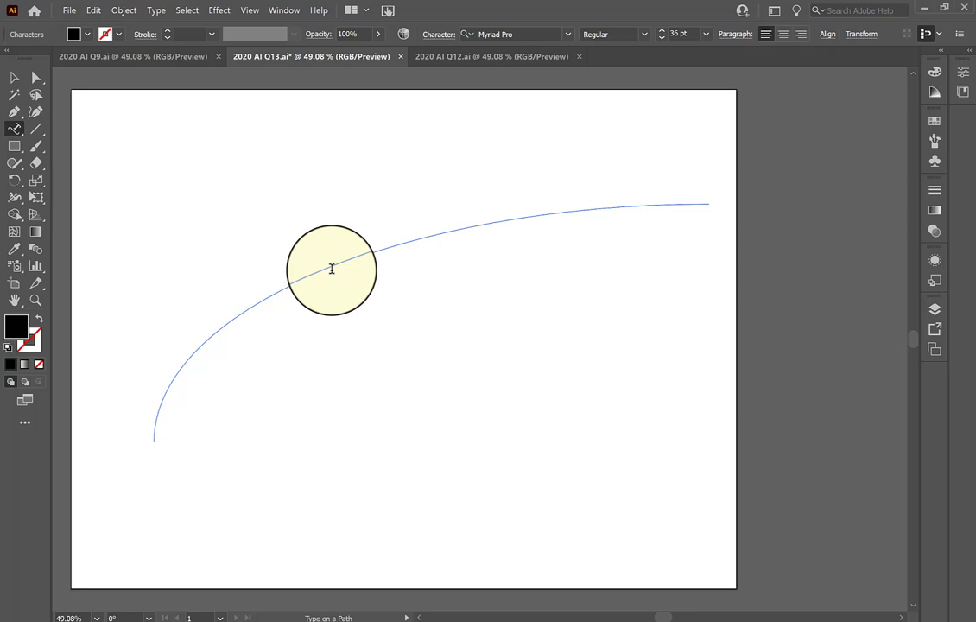
text(t h)
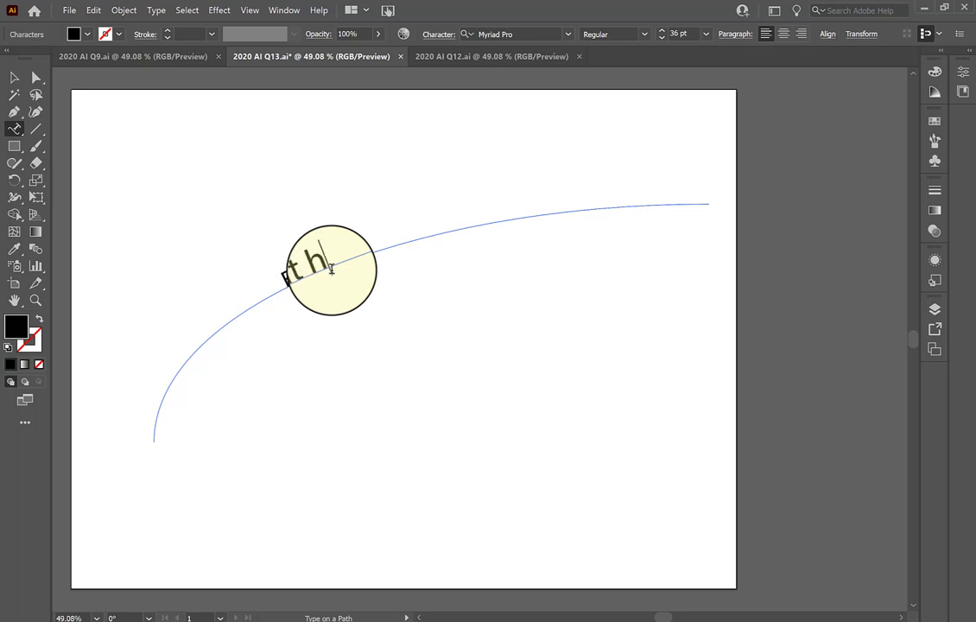
text(ealhy!)
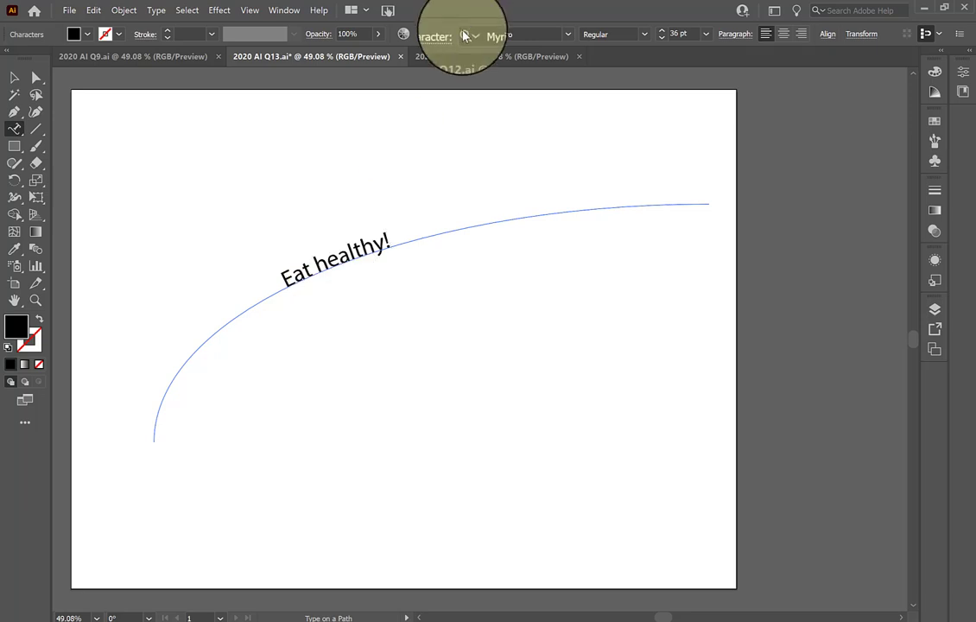
scroll(421, 223, up, 3)
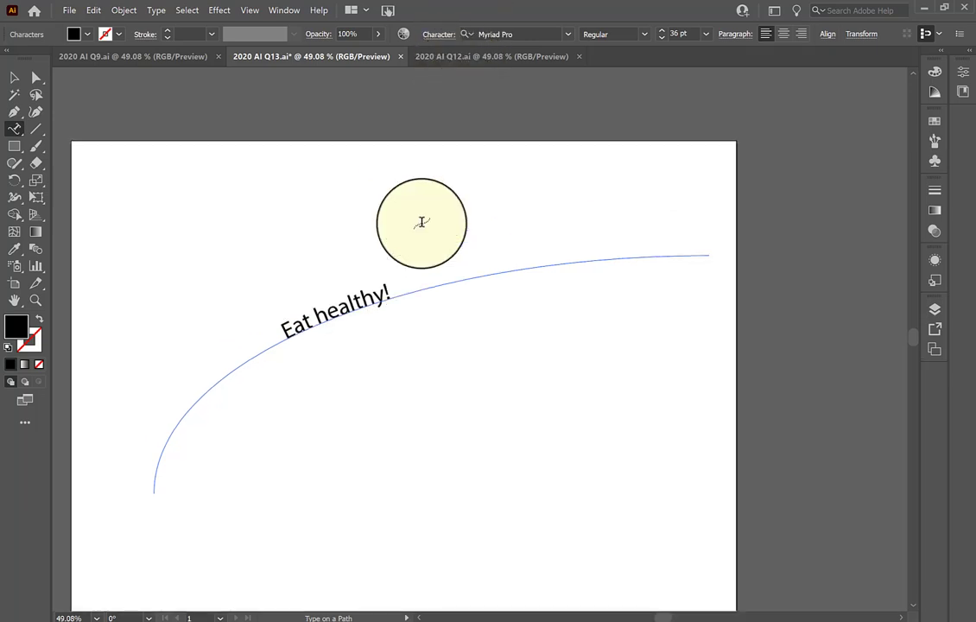
click(18, 80)
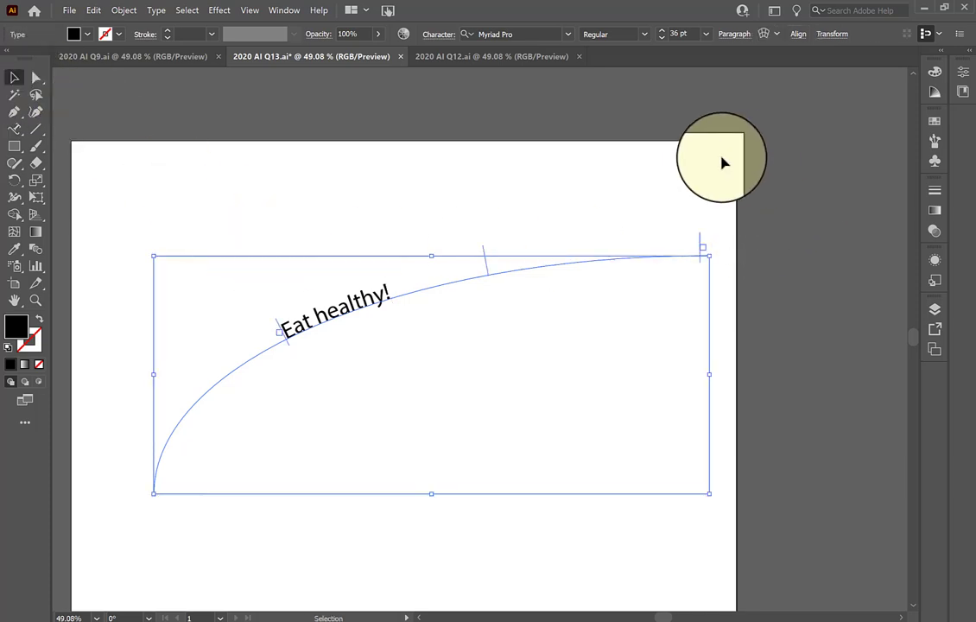
click(808, 149)
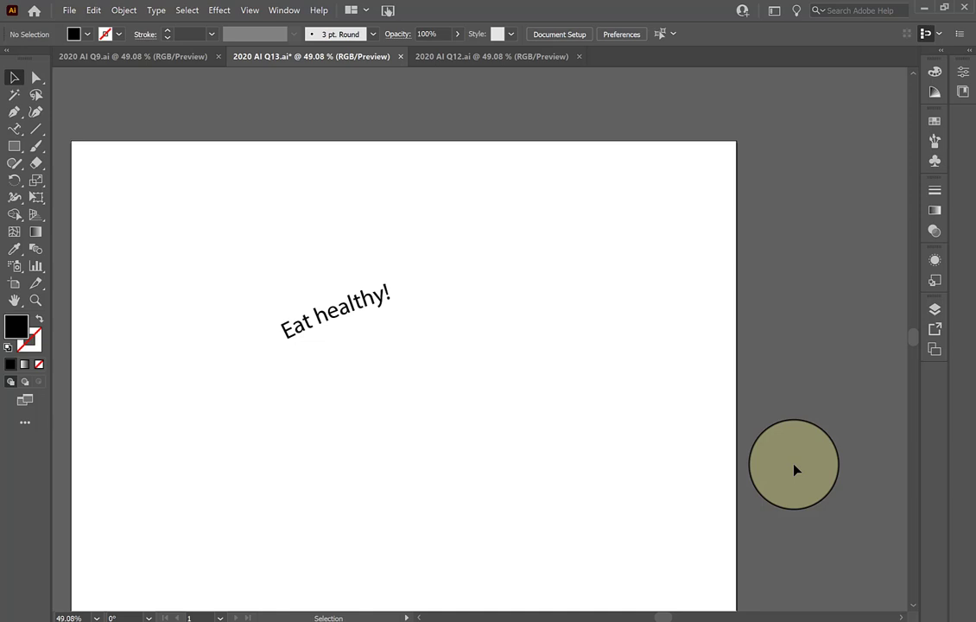
Step: Select all of the "Eat healthy!" text on the path and set its font size to 60 pt using the object's properties
click(14, 128)
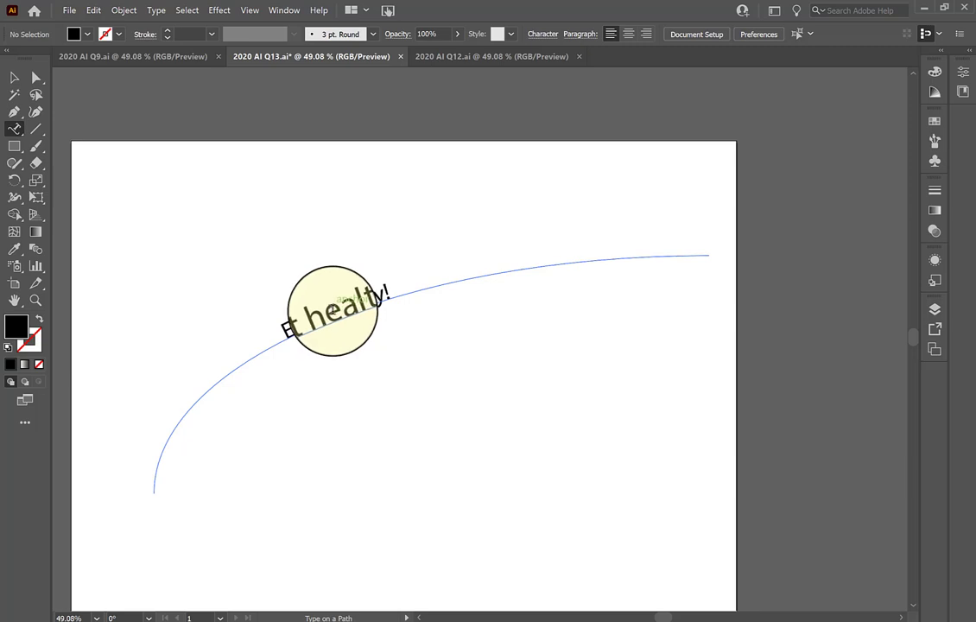
click(332, 312)
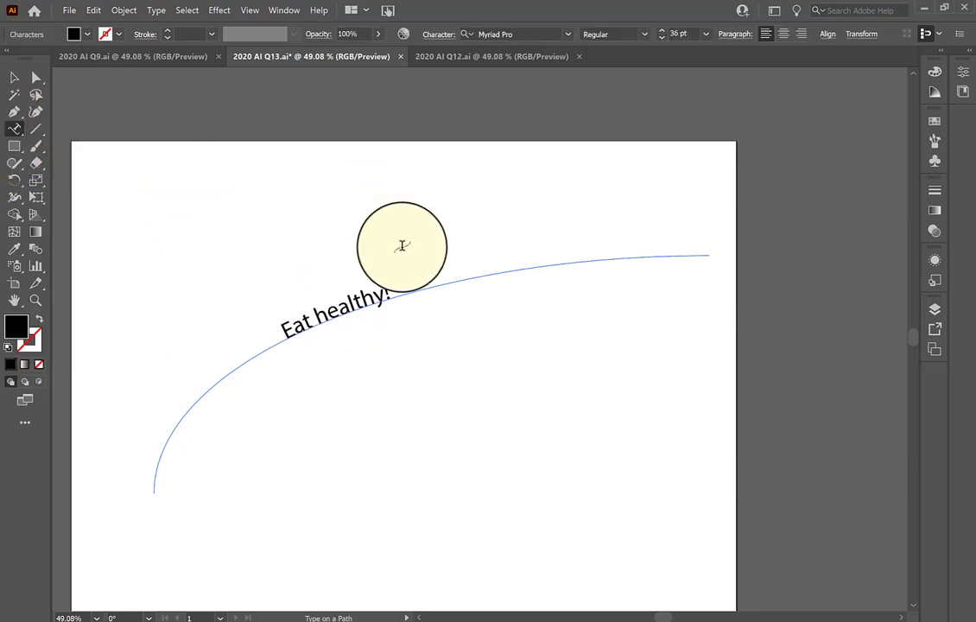
key(ctrl+a)
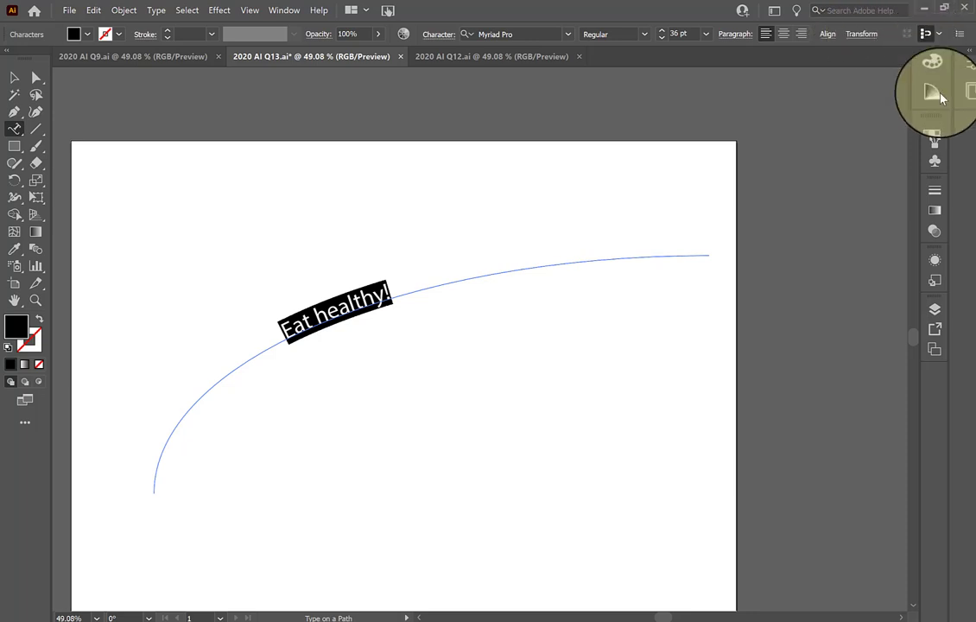
click(283, 11)
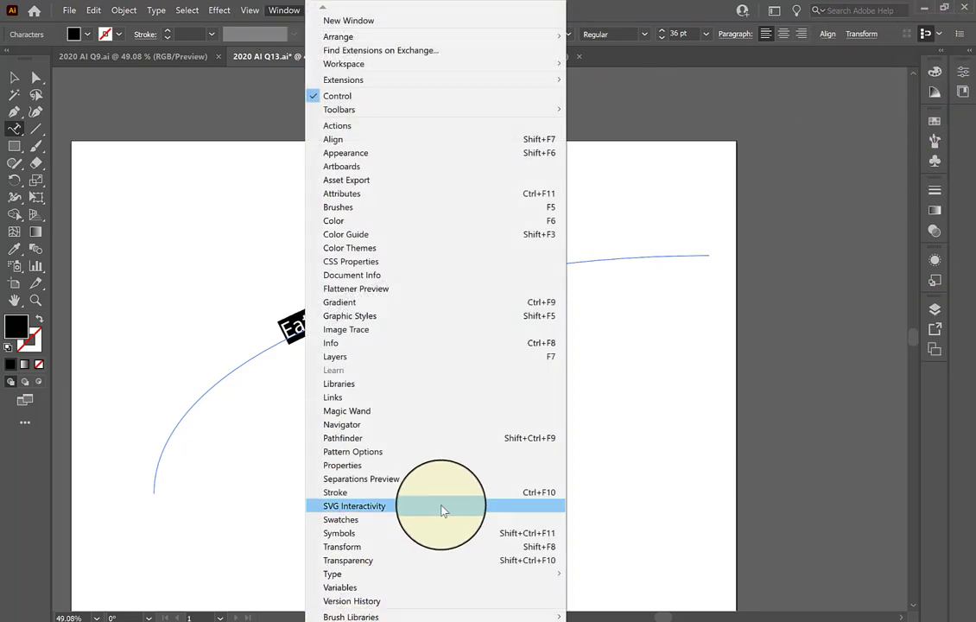
click(445, 466)
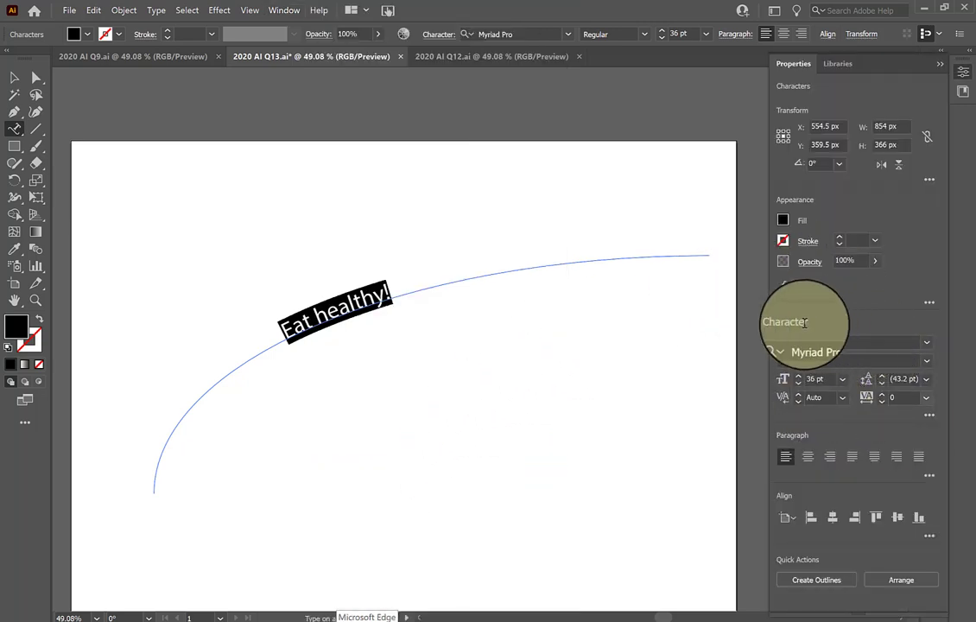
click(842, 381)
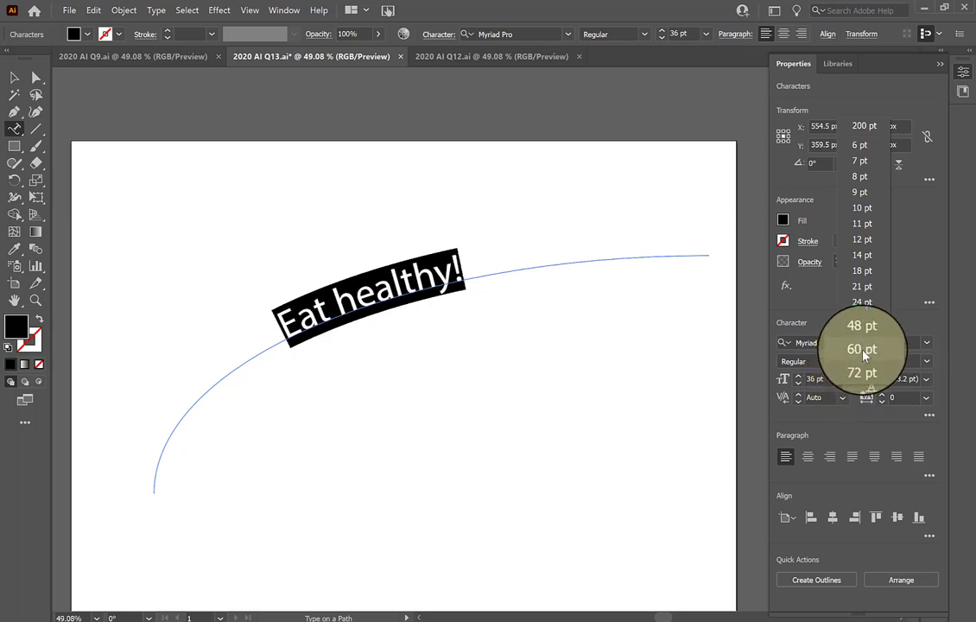
click(862, 350)
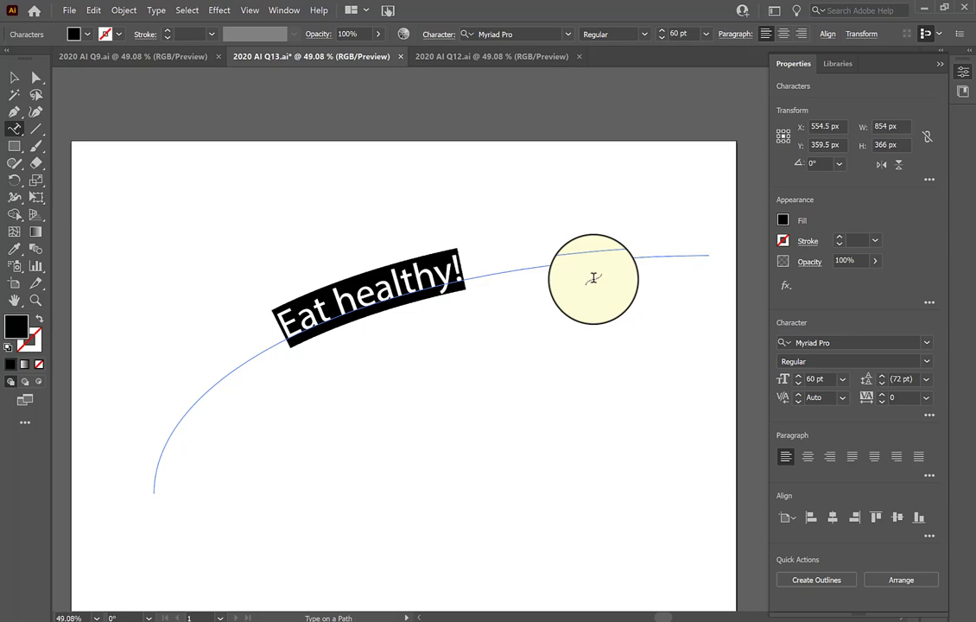
scroll(594, 277, left, 1)
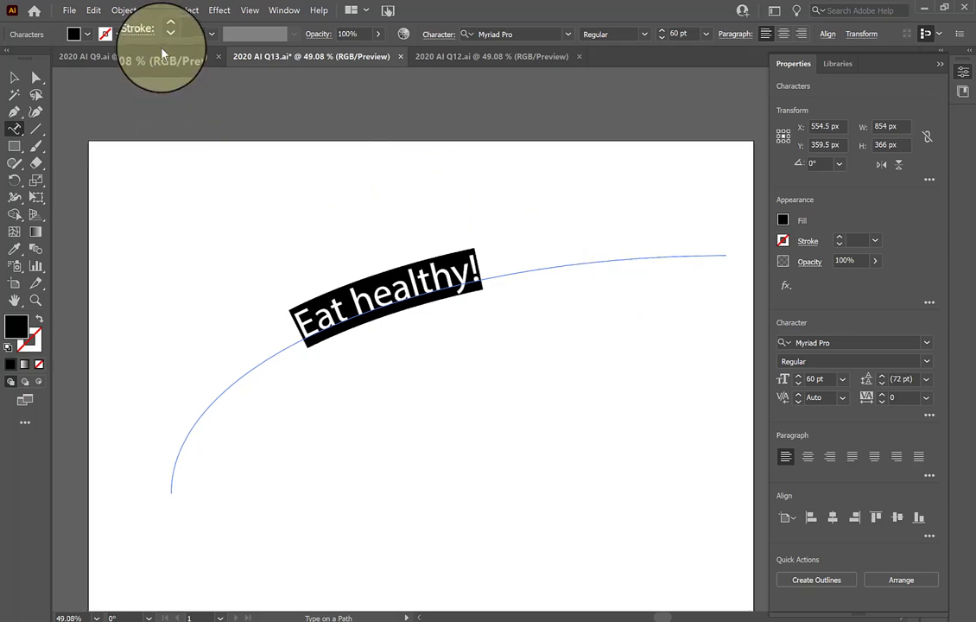
click(19, 83)
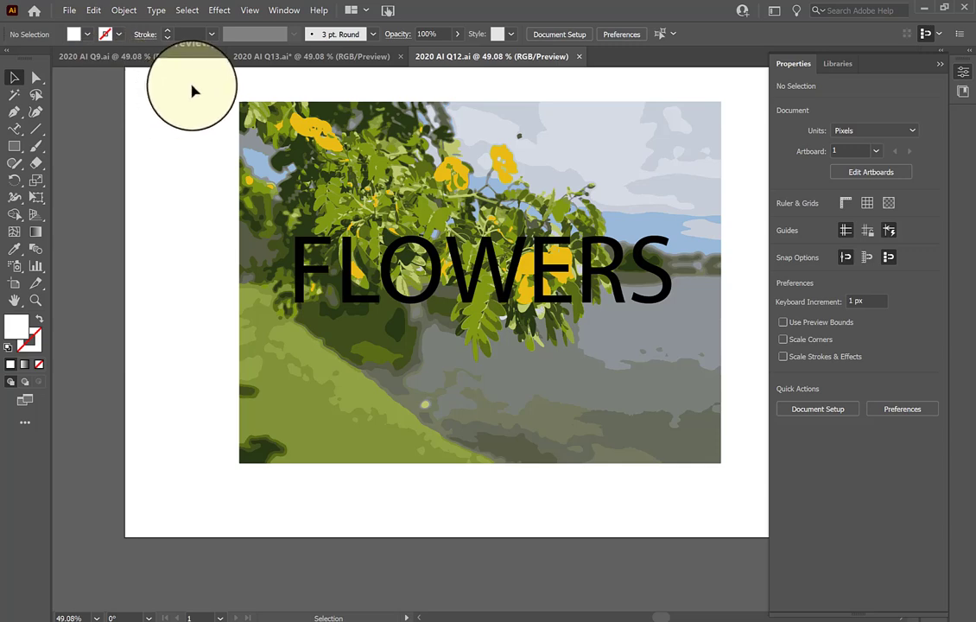
Step: In 2020 AI Q12.ai, select the traced flower picture and the FLOWERS text and make a clipping mask from them
mouse_move(192, 85)
mouse_down()
mouse_move(303, 129)
mouse_move(381, 236)
mouse_move(654, 488)
mouse_move(736, 522)
mouse_move(748, 522)
mouse_move(750, 485)
mouse_up()
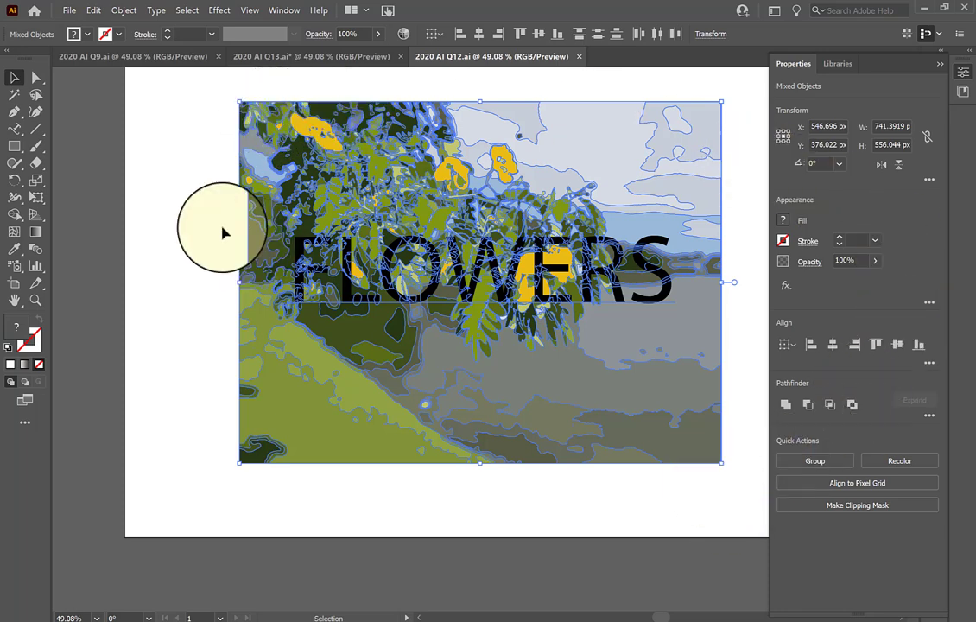
click(128, 10)
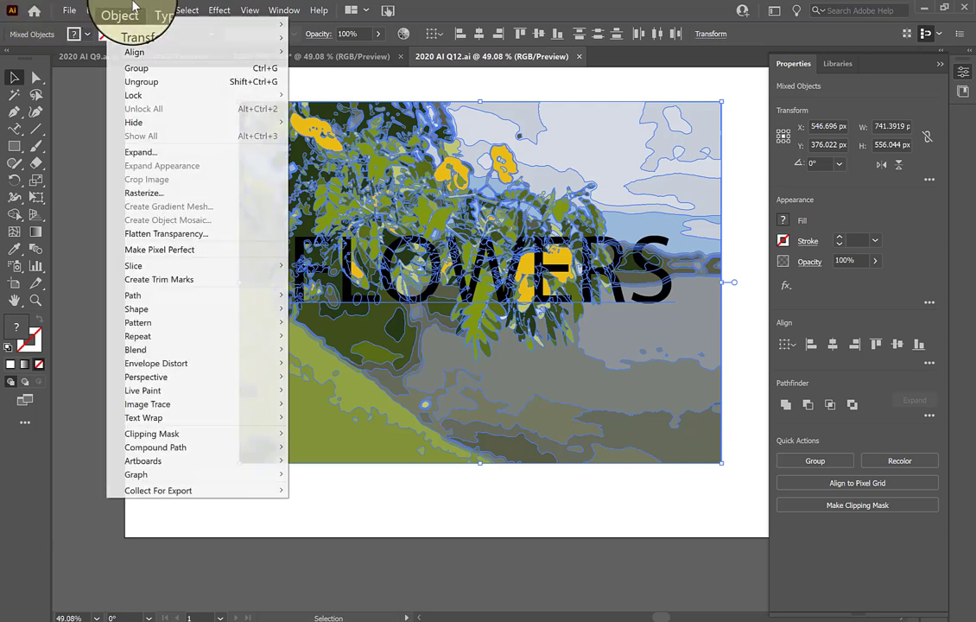
mouse_move(175, 442)
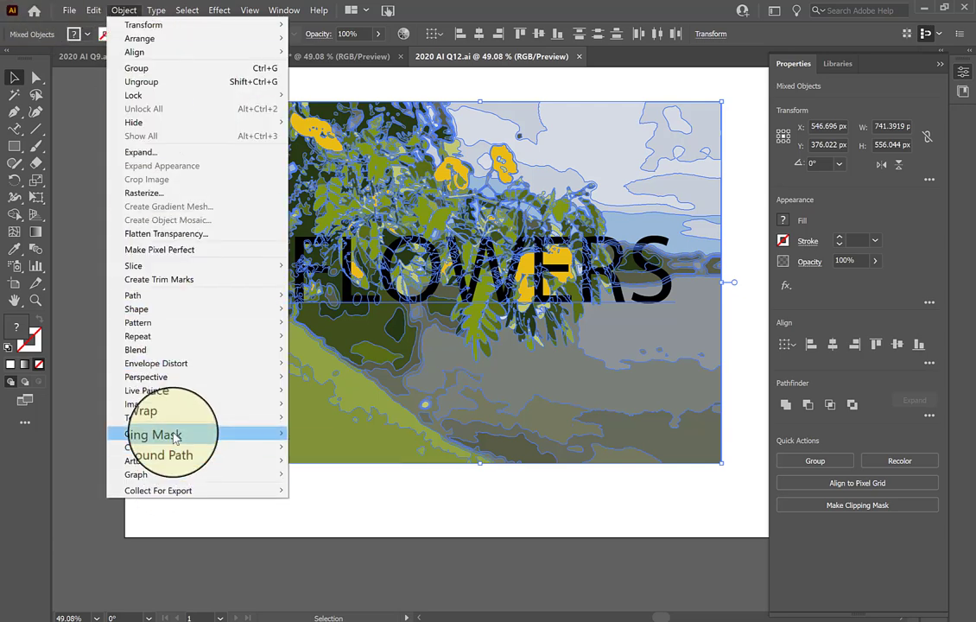
click(313, 437)
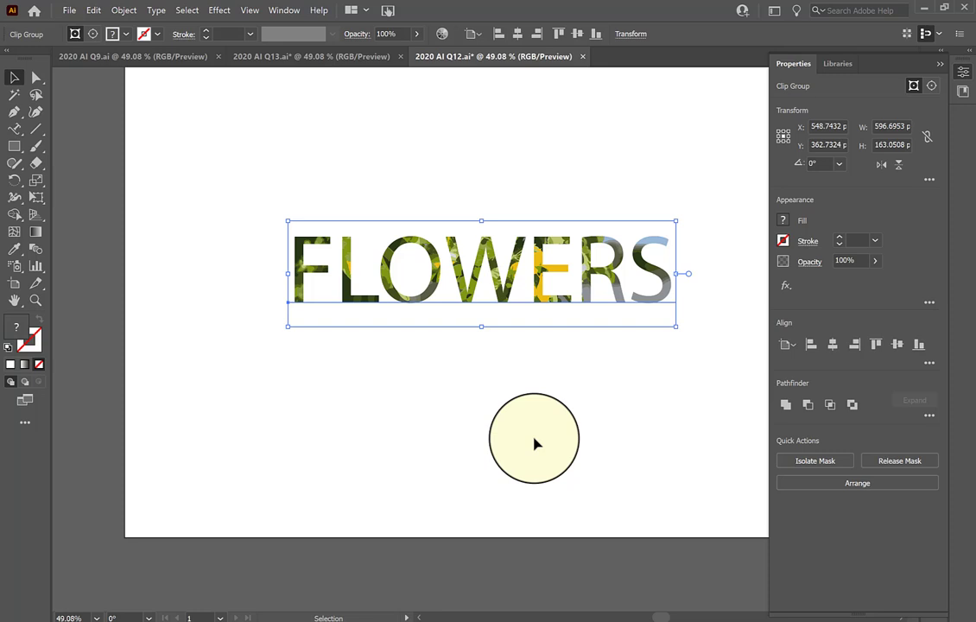
Step: Add a 4 pt stroke to the masked FLOWERS clip group
click(789, 287)
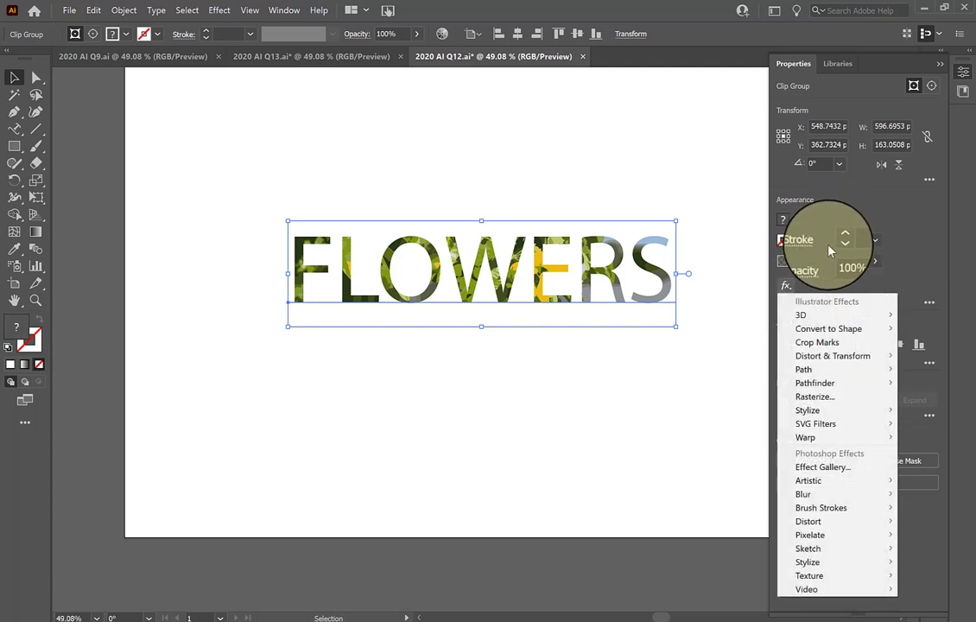
click(916, 234)
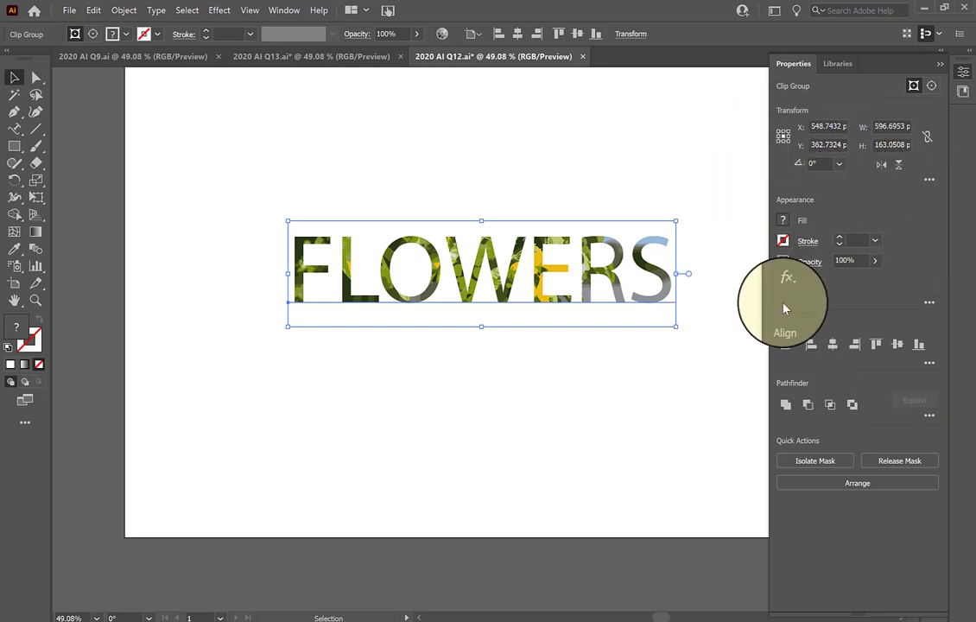
click(807, 241)
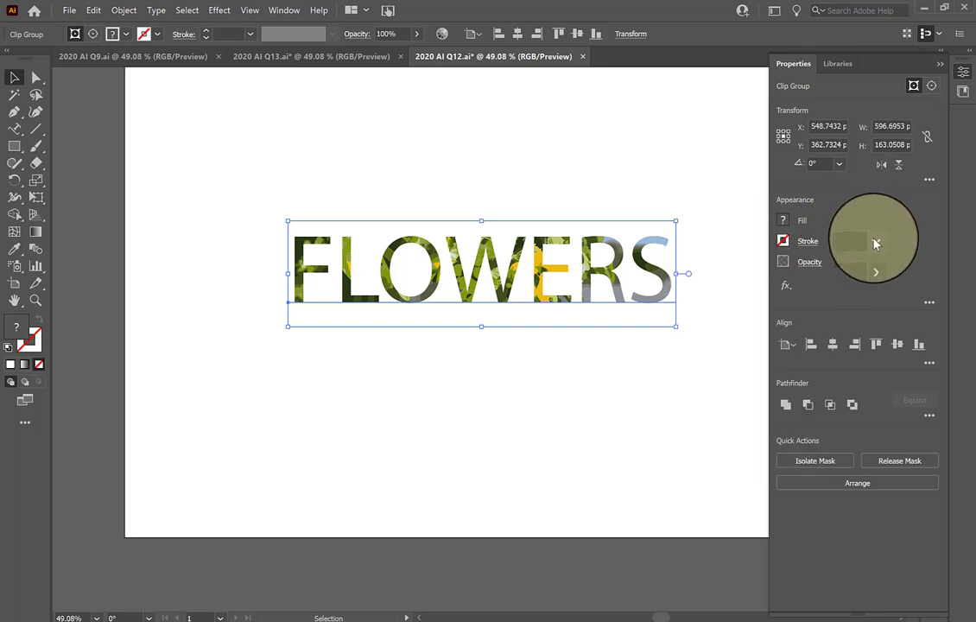
click(875, 243)
click(895, 347)
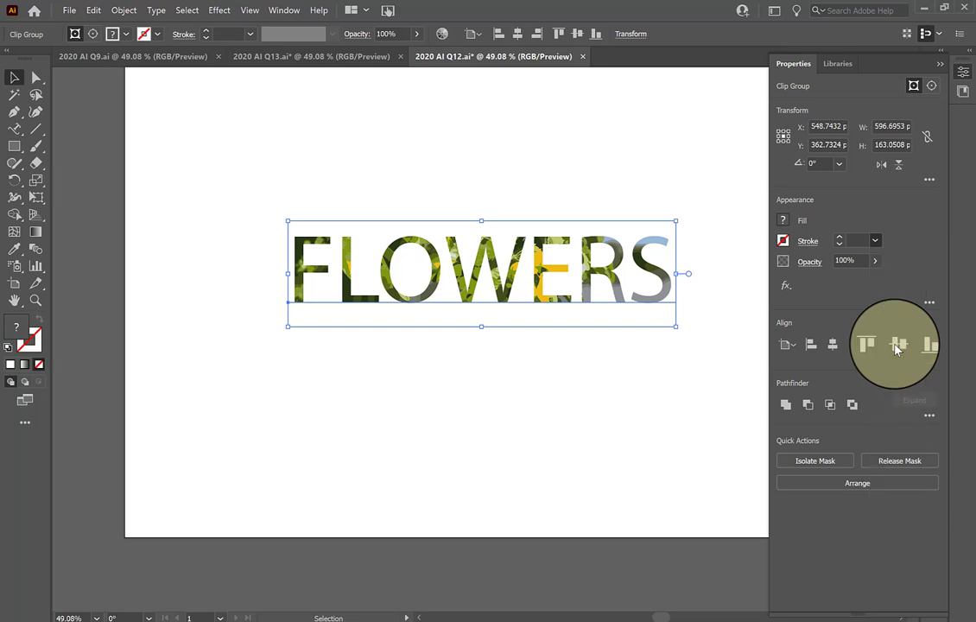
click(808, 243)
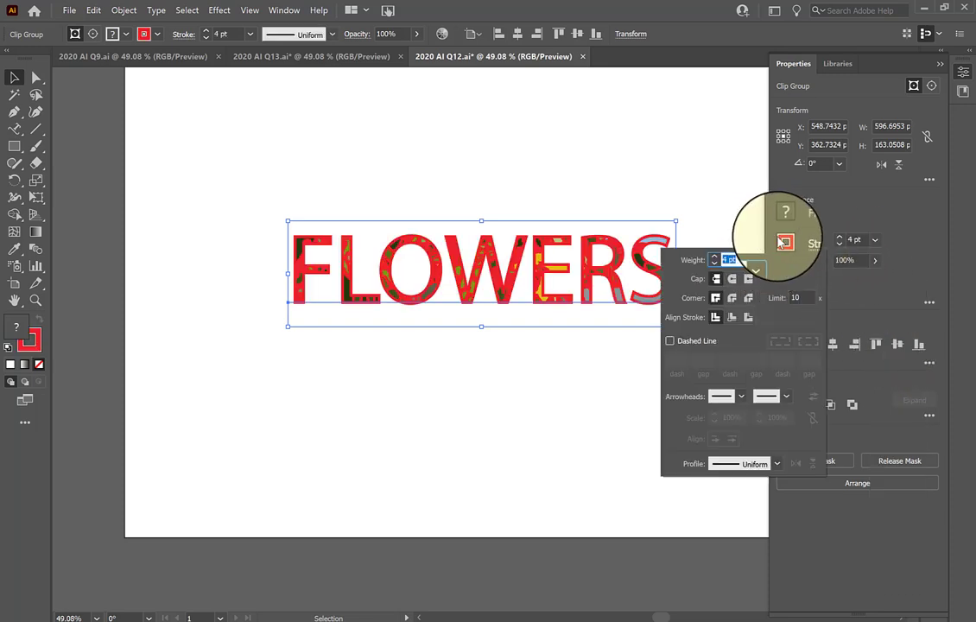
Step: Change the stroke color of the FLOWERS clip group to a medium green swatch
click(784, 244)
click(783, 243)
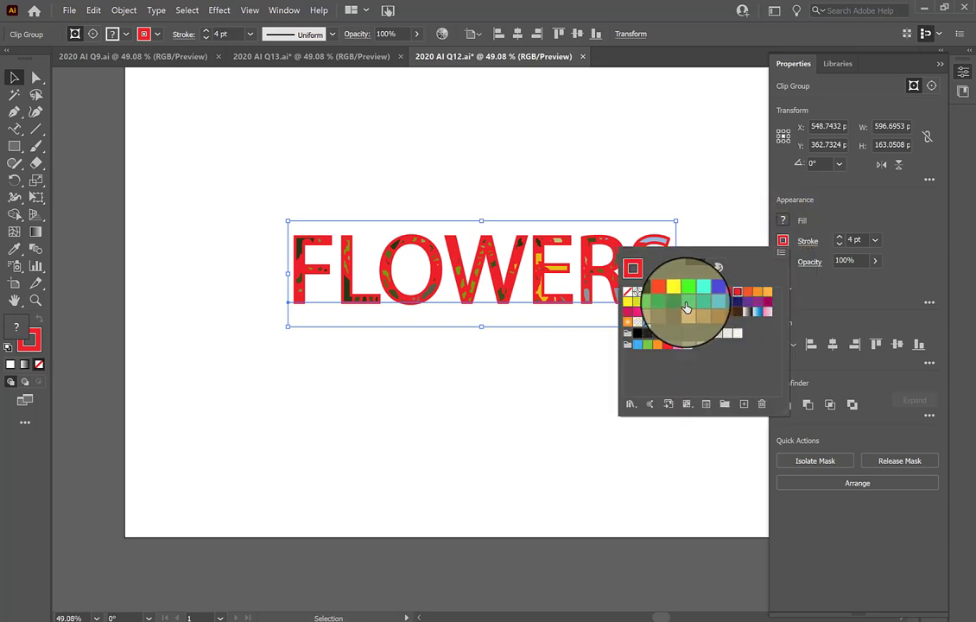
click(688, 308)
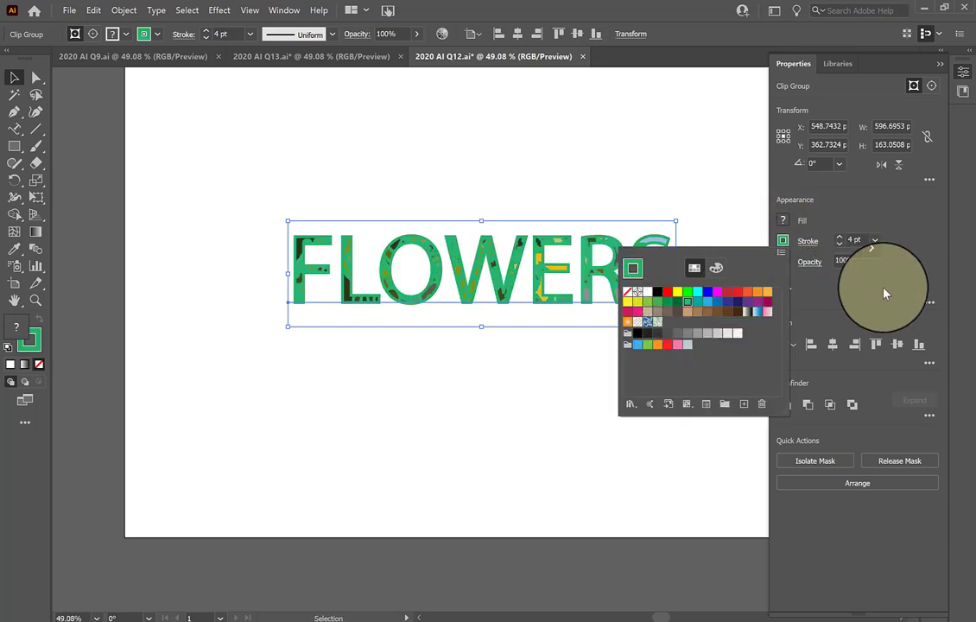
Step: Dismiss the stroke color swatches and deselect the FLOWERS clip group
click(845, 272)
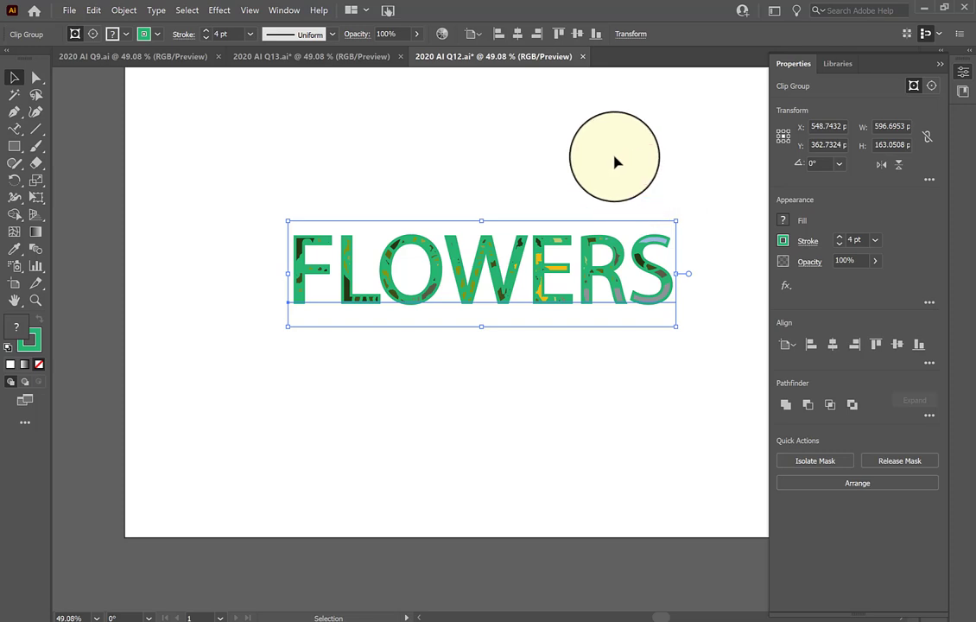
click(532, 173)
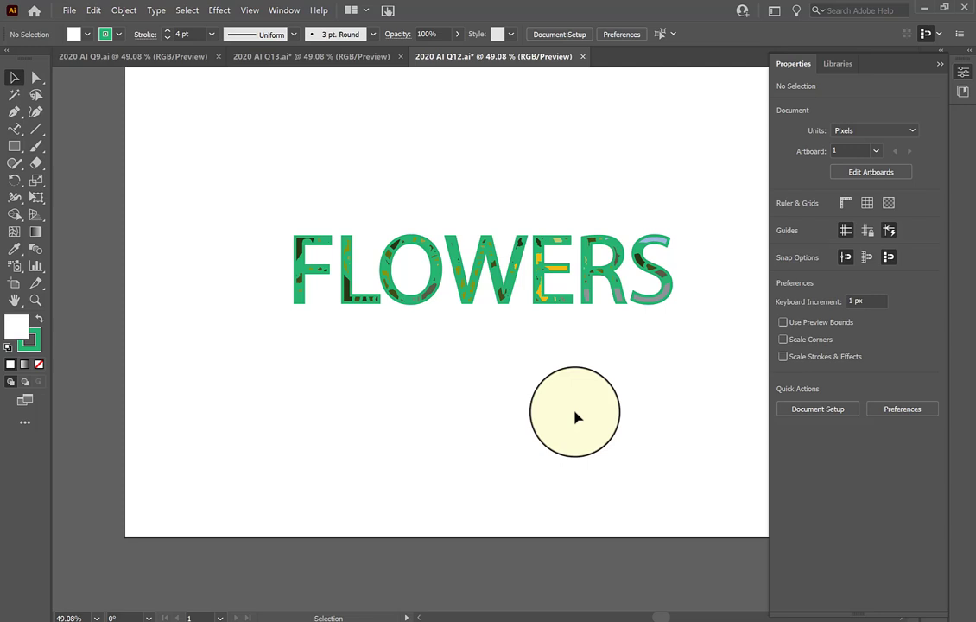
Step: In 2020 AI Q9.ai, select the Sun symbol over the orange background and set its opacity to 75%
key(ctrl+Tab)
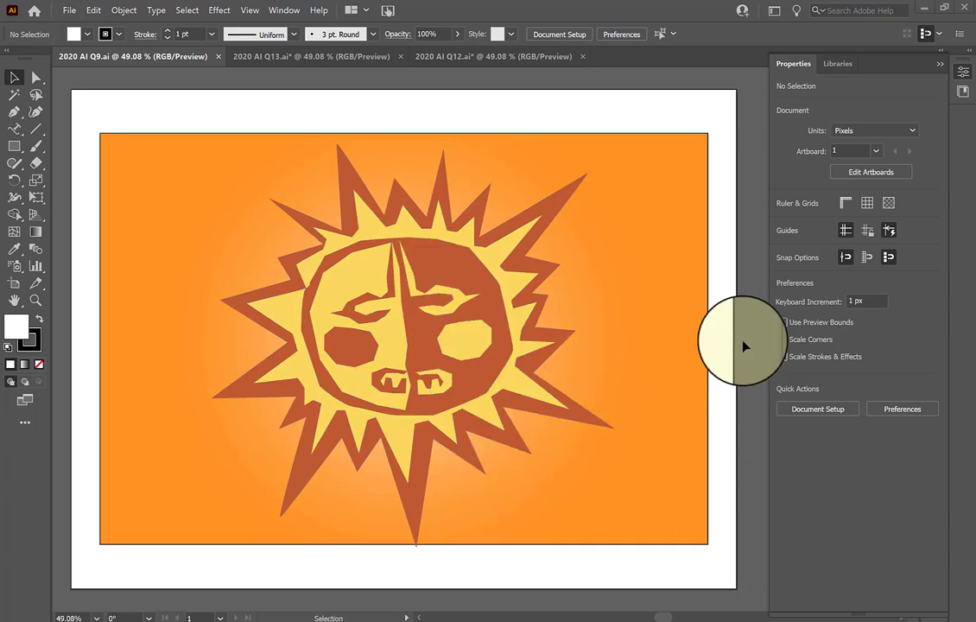
click(390, 226)
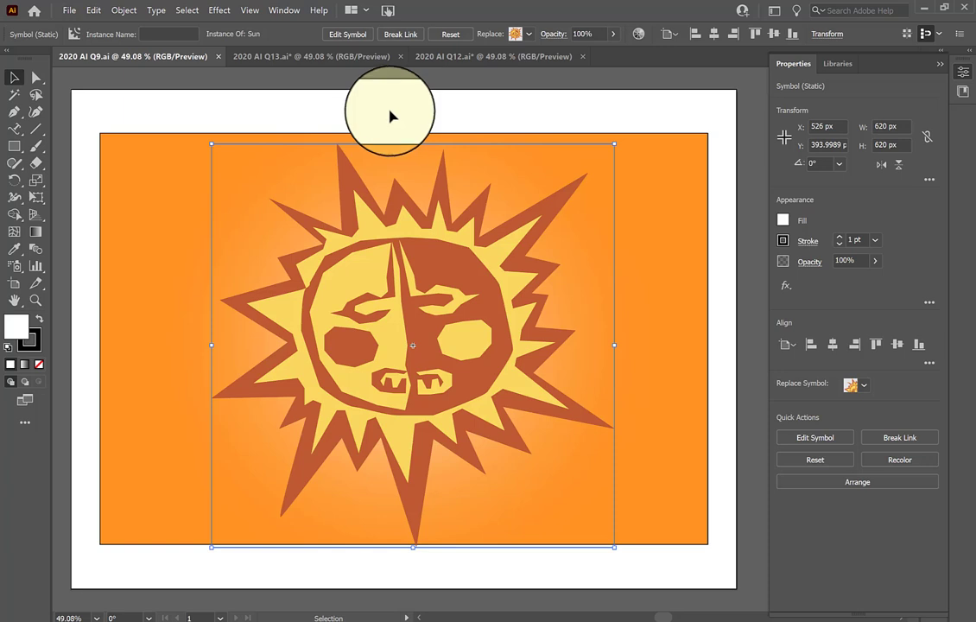
scroll(372, 274, up, 2)
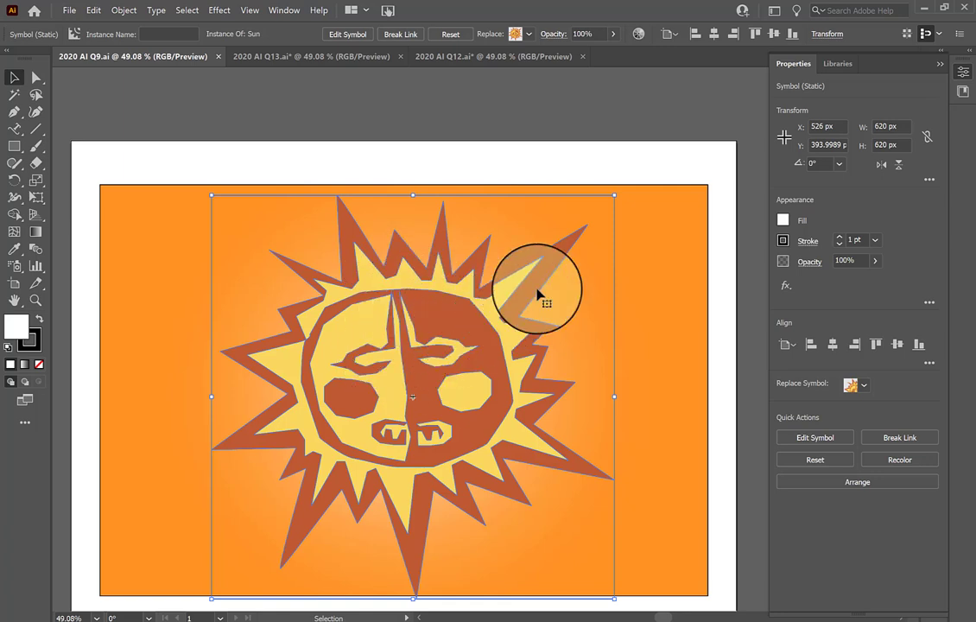
click(11, 300)
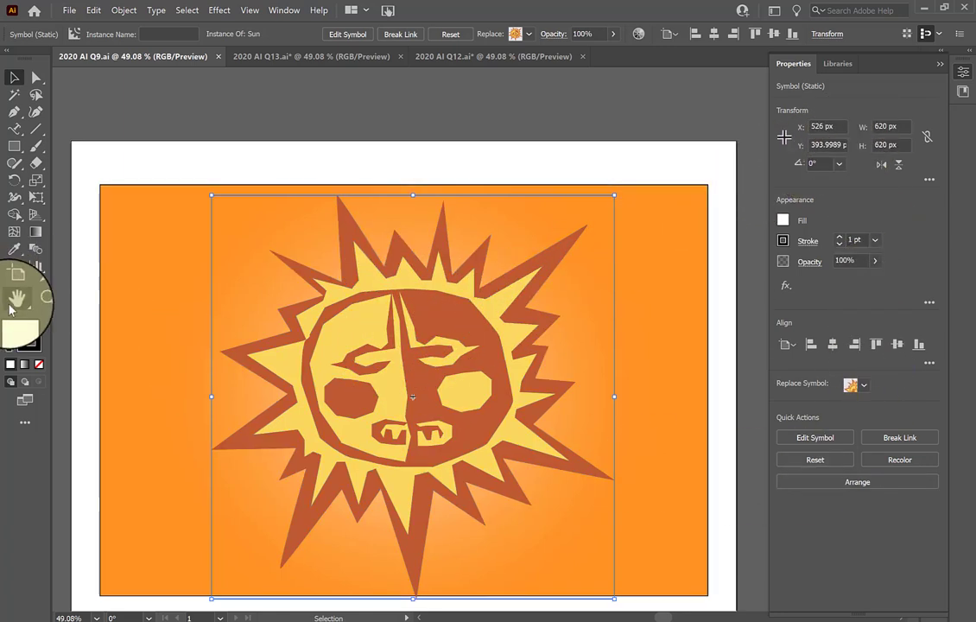
drag(120, 316, 124, 275)
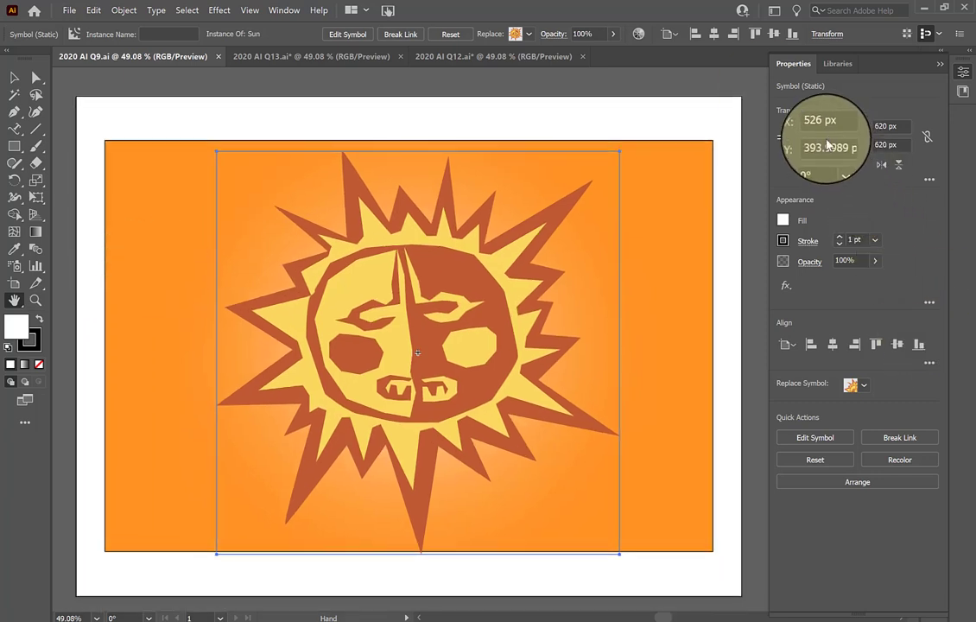
click(808, 262)
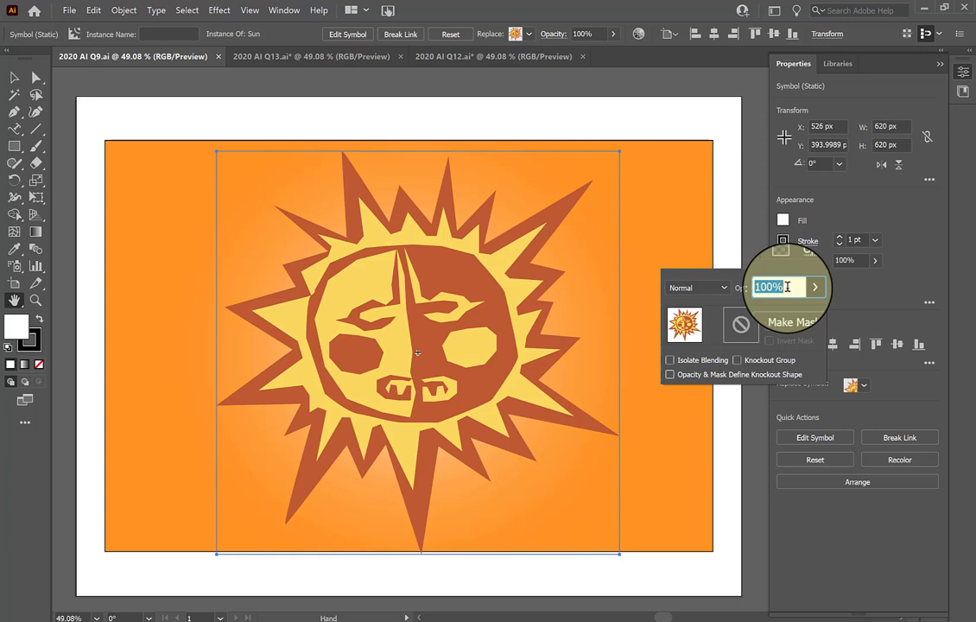
text(75)
key(Return)
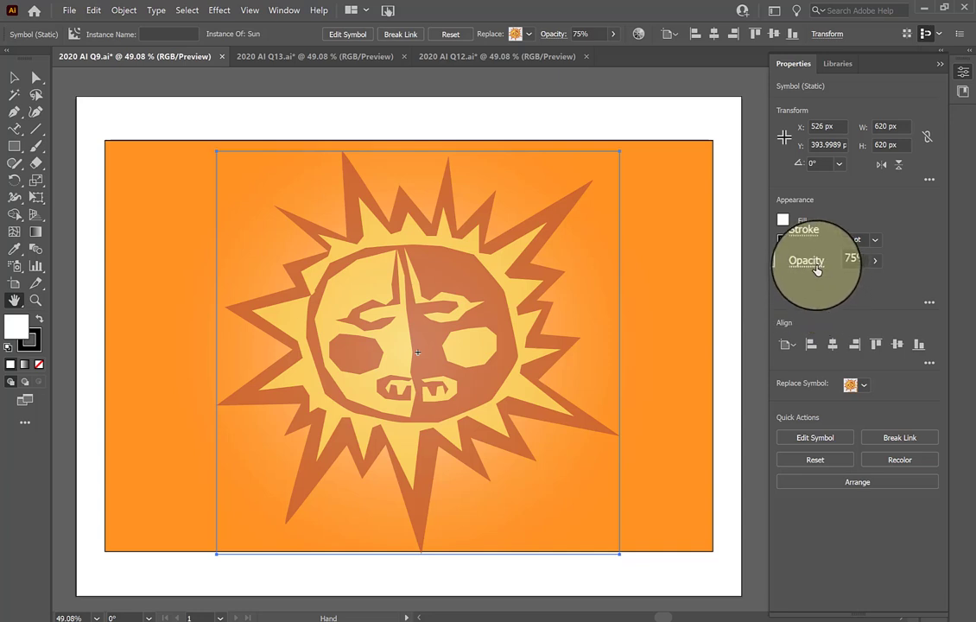
Step: Change the blending mode of the selected Sun symbol to Overlay
click(816, 269)
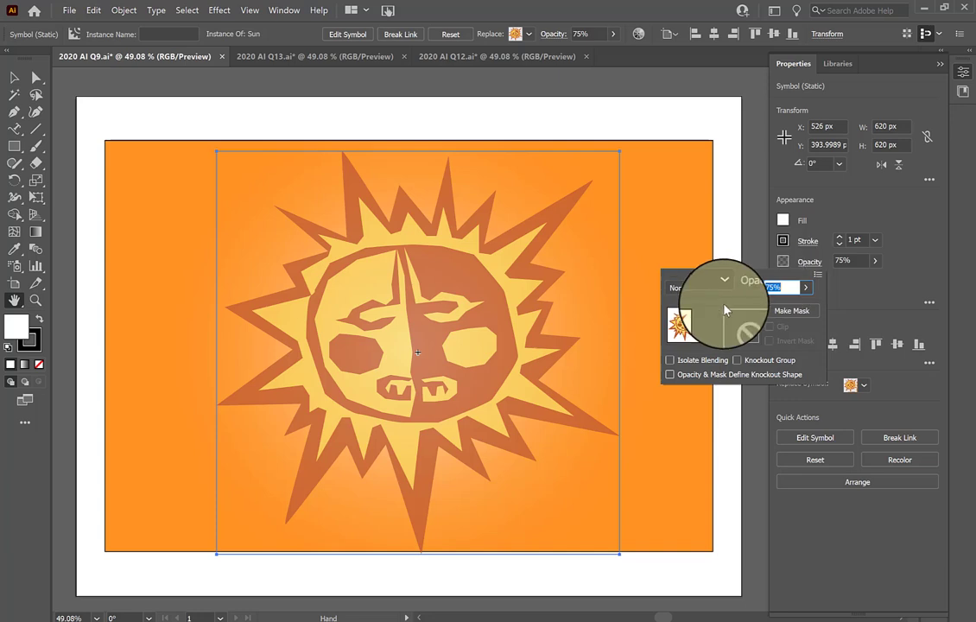
click(700, 287)
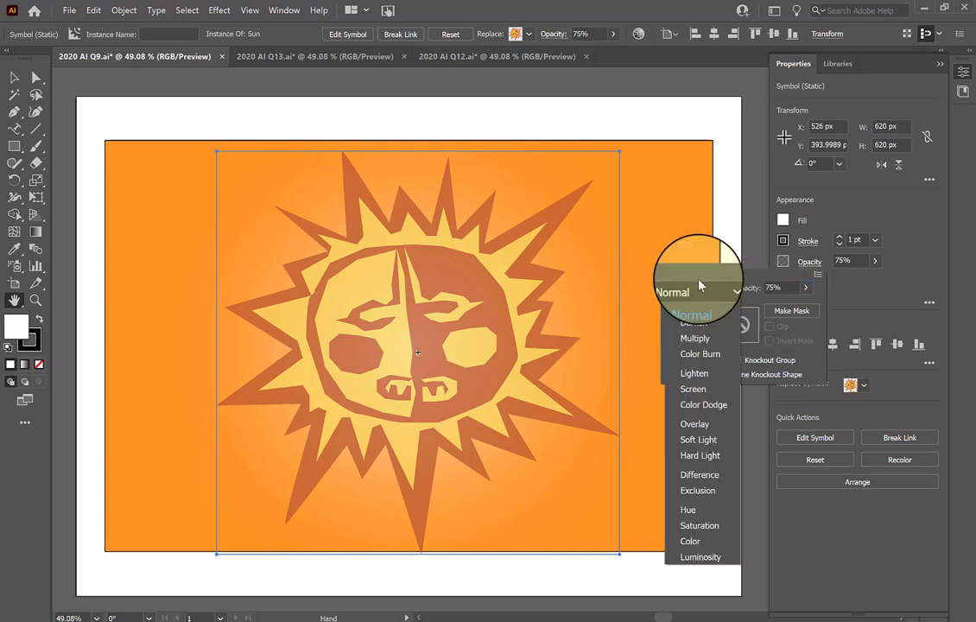
click(713, 427)
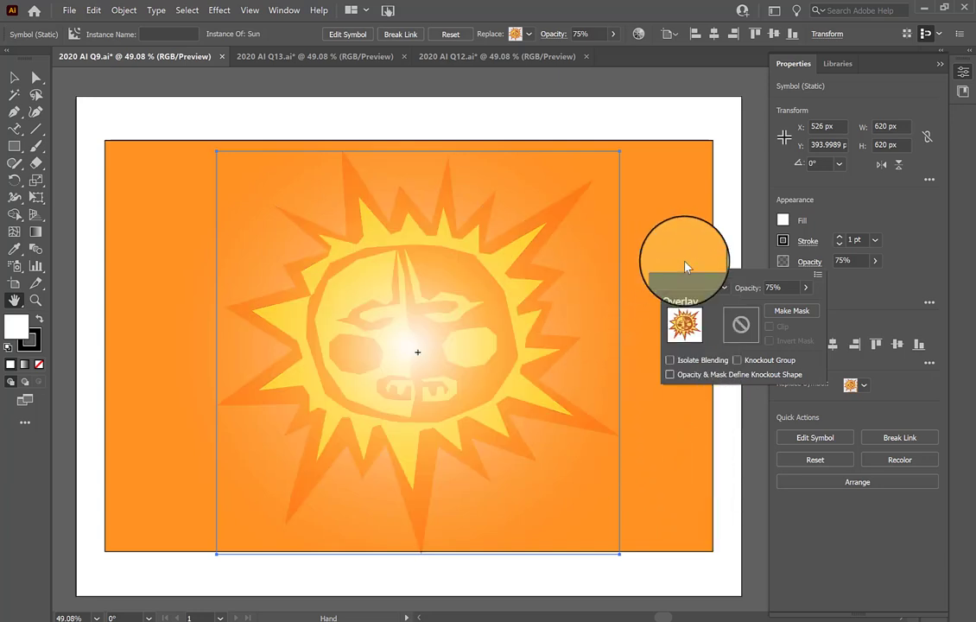